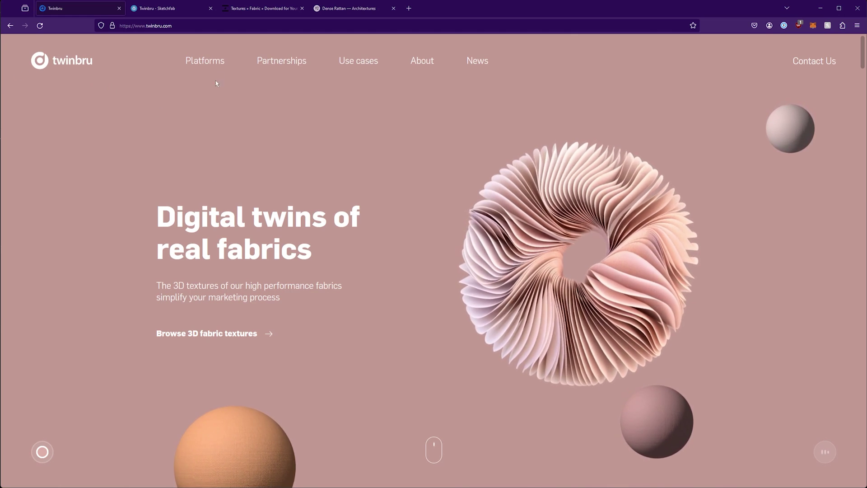
- Open Poliigon's link from Twinbru's Platforms menu in a new tab
{"action": "mouse_move", "coordinate": [217, 72]}
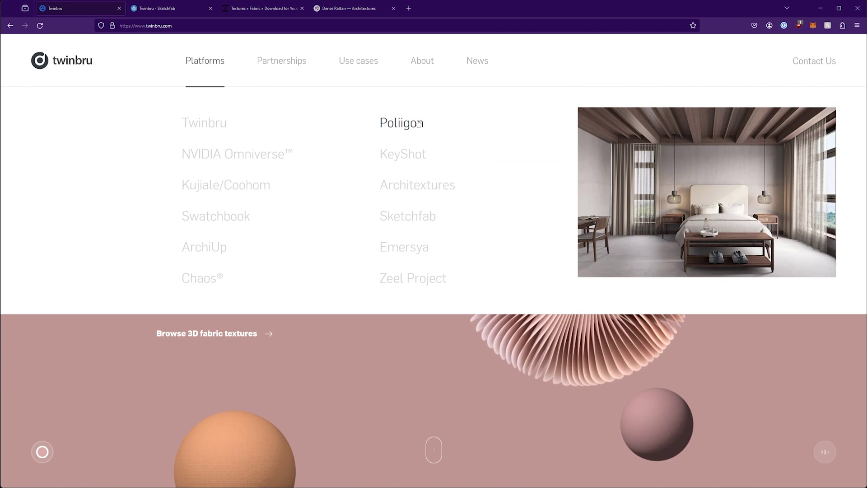
{"action": "right_click", "coordinate": [415, 126]}
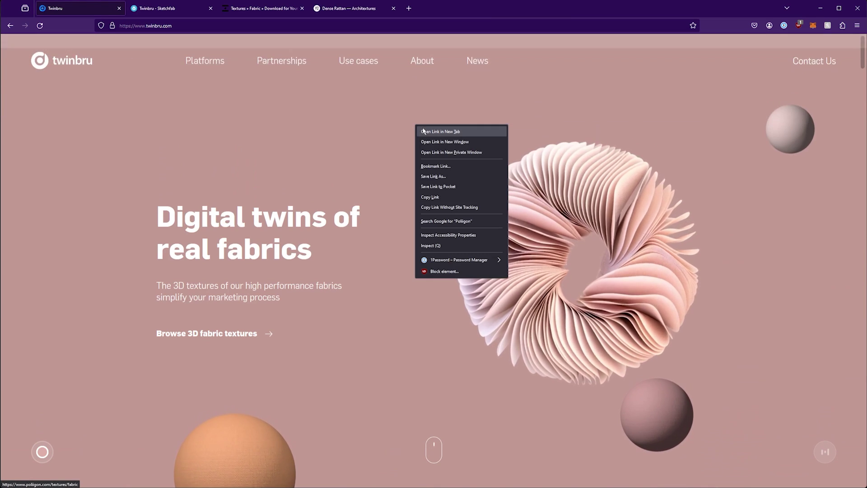
{"action": "left_click", "coordinate": [427, 132]}
- Scroll Poliigon's Fabric Textures catalogue and view the Sherpa Fabric Texture page
{"action": "left_click", "coordinate": [165, 8]}
{"action": "scroll", "coordinate": [423, 278], "scroll_direction": "down", "scroll_amount": 5}
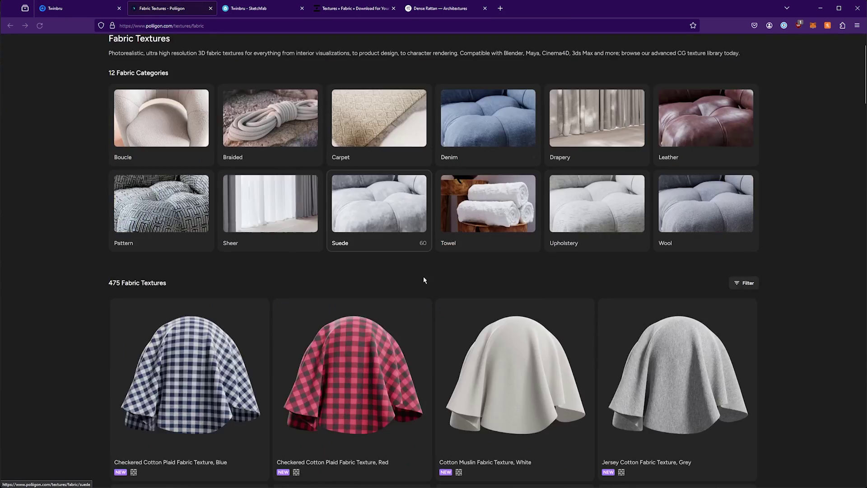
{"action": "scroll", "coordinate": [566, 270], "scroll_direction": "down", "scroll_amount": 11}
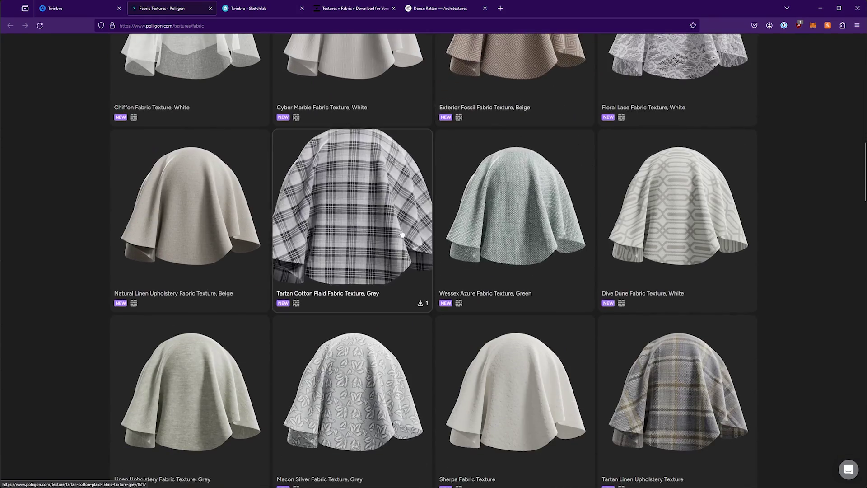
{"action": "scroll", "coordinate": [401, 230], "scroll_direction": "down", "scroll_amount": 3}
{"action": "left_click", "coordinate": [511, 248]}
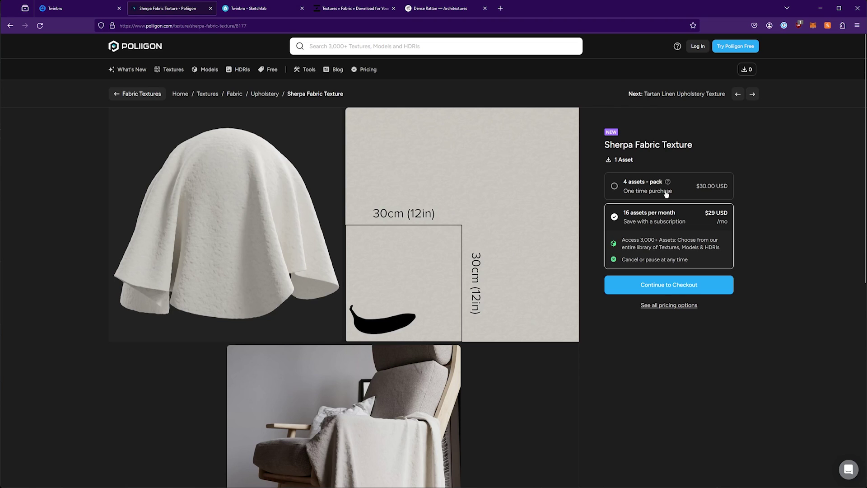
{"action": "left_click", "coordinate": [274, 10]}
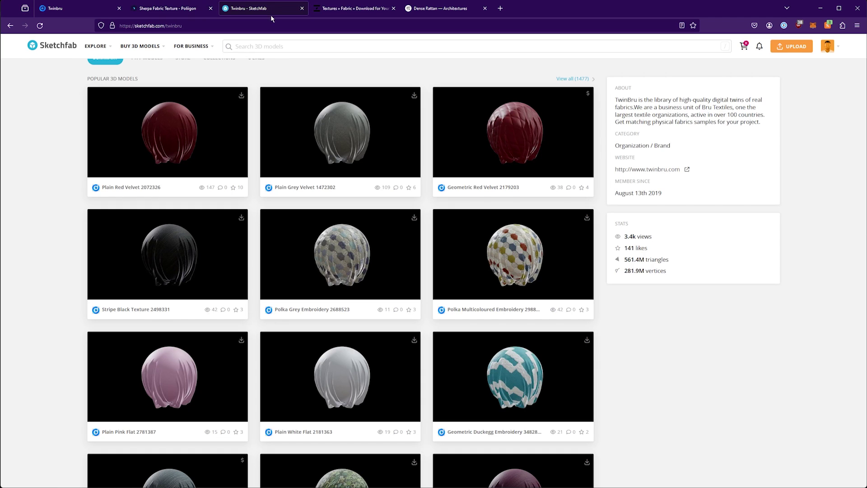
- Preview the Polka Grey Embroidery 2688523 model on Twinbru's Sketchfab profile and read its details
{"action": "scroll", "coordinate": [91, 234], "scroll_direction": "up", "scroll_amount": 2}
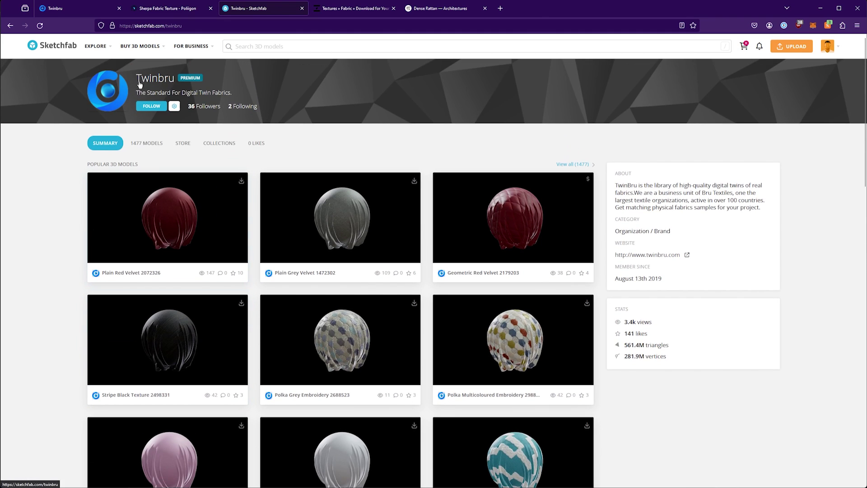
{"action": "scroll", "coordinate": [97, 244], "scroll_direction": "down", "scroll_amount": 2}
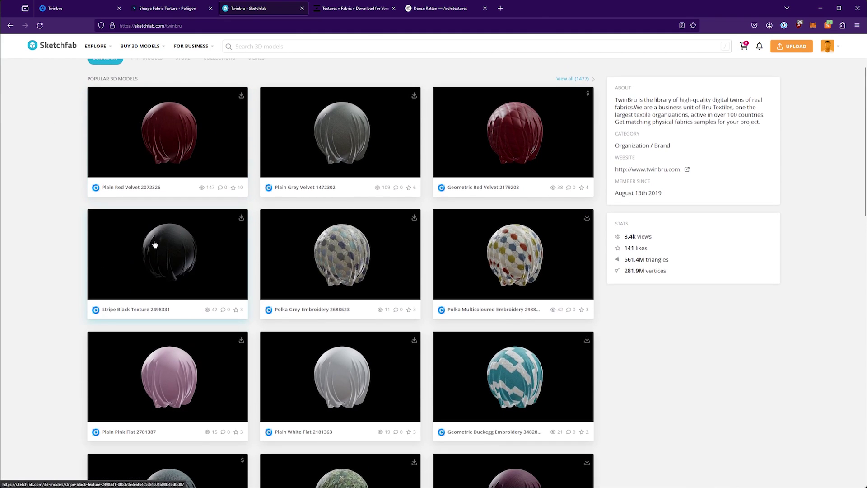
{"action": "left_click", "coordinate": [363, 257]}
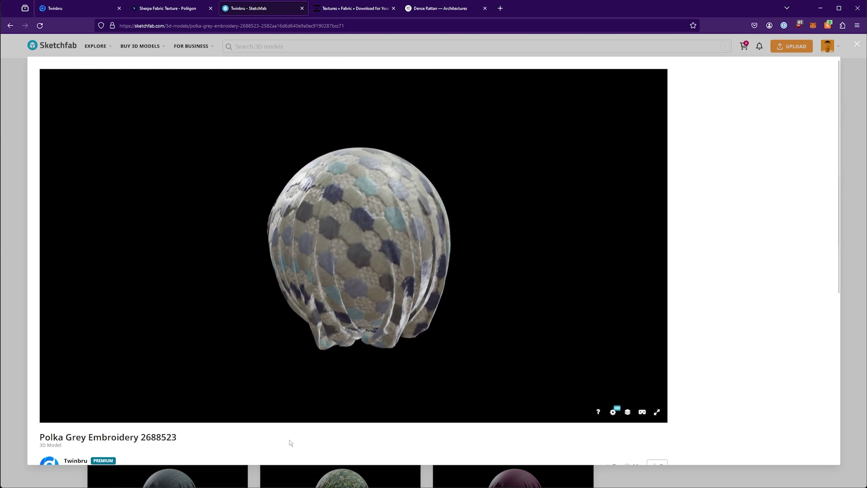
{"action": "scroll", "coordinate": [290, 441], "scroll_direction": "down", "scroll_amount": 2}
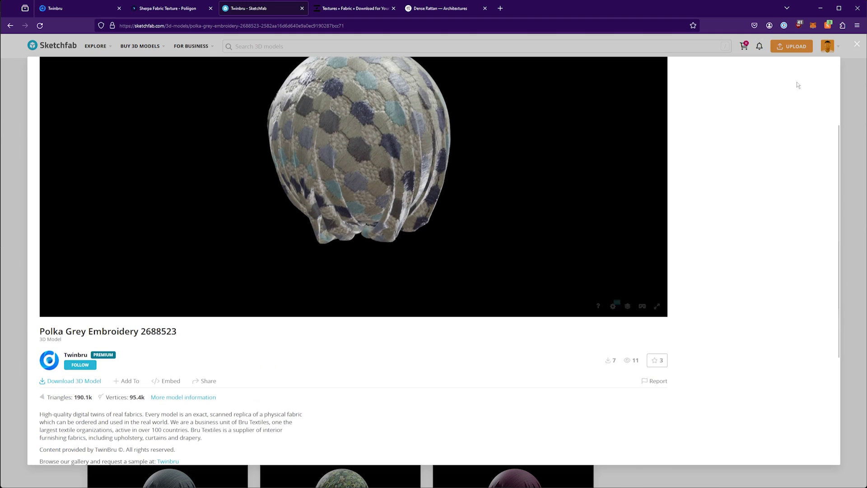
{"action": "left_click", "coordinate": [857, 45]}
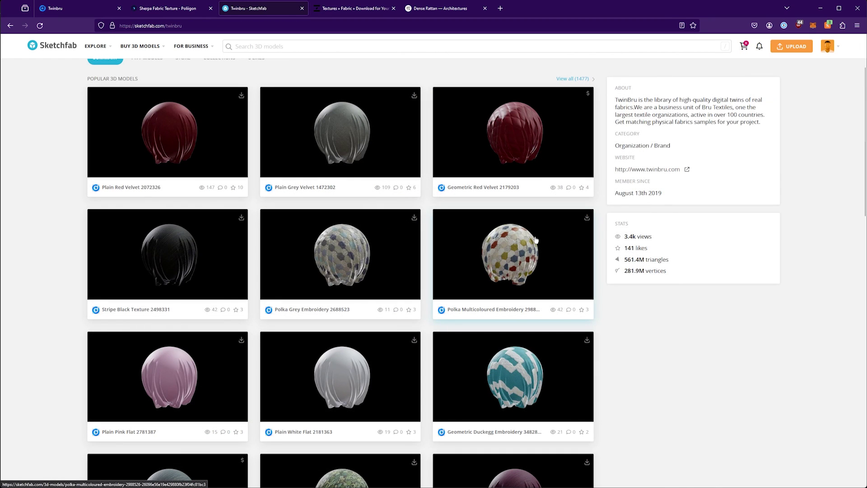
- Scroll through Twinbru's Sketchfab model grid, then move on to Zeel Project's fabric textures
{"action": "scroll", "coordinate": [535, 240], "scroll_direction": "down", "scroll_amount": 8}
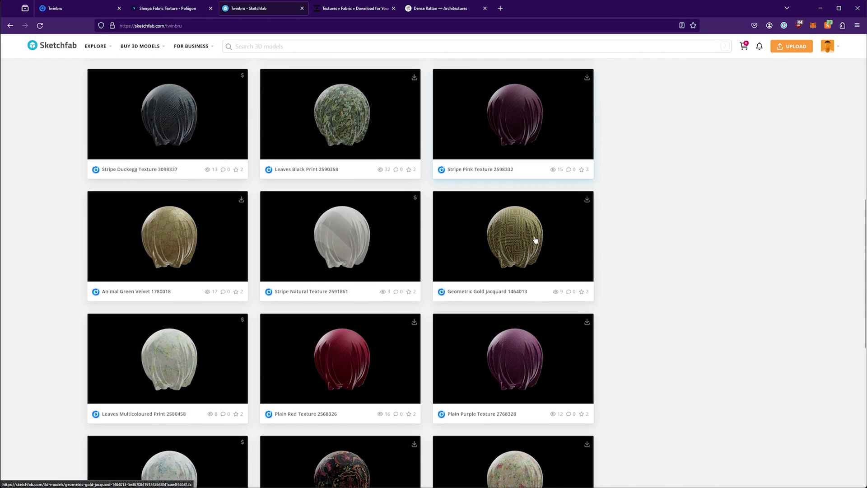
{"action": "scroll", "coordinate": [535, 239], "scroll_direction": "down", "scroll_amount": 8}
{"action": "scroll", "coordinate": [527, 266], "scroll_direction": "up", "scroll_amount": 5}
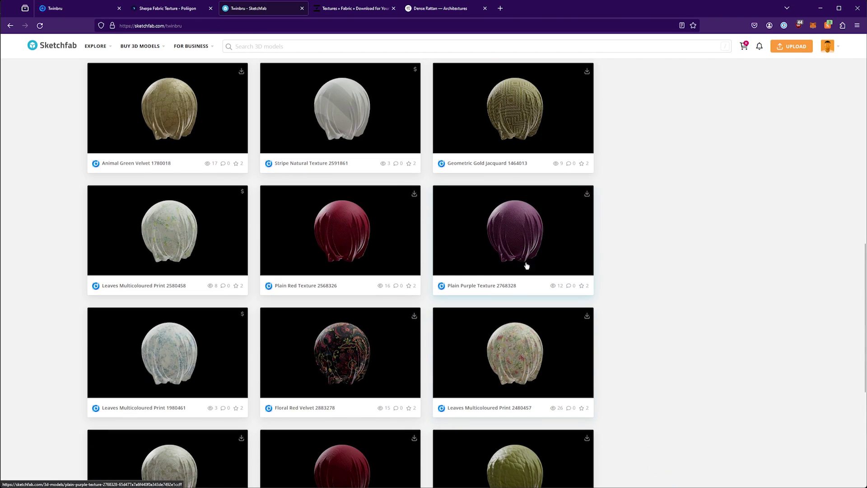
{"action": "left_click", "coordinate": [352, 8]}
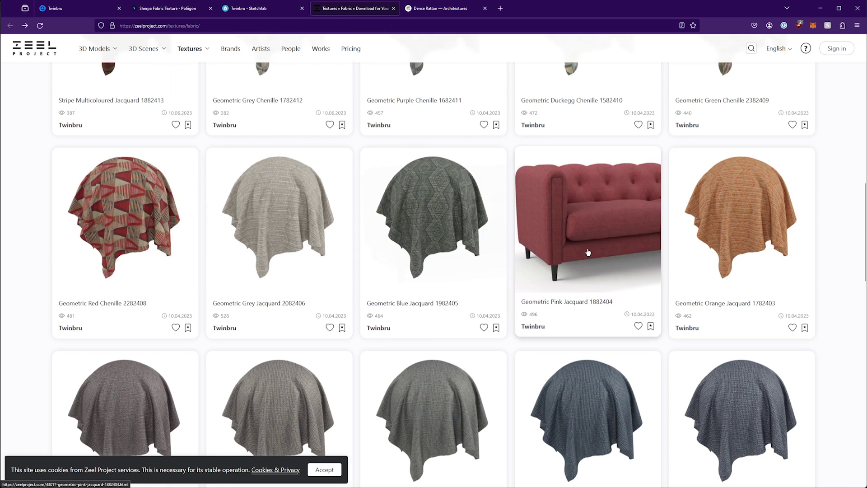
- View Zeel Project's Geometric Blue Jacquard 1982405 page and check its Daily Credits info
{"action": "left_click", "coordinate": [433, 218]}
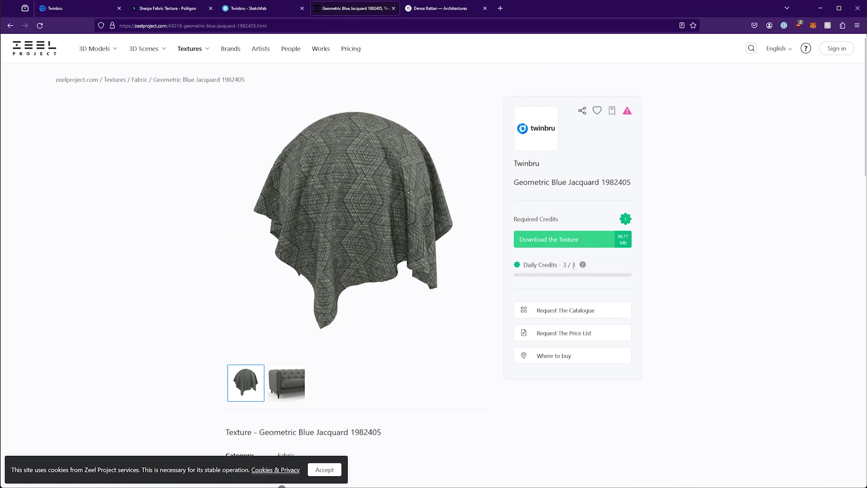
{"action": "mouse_move", "coordinate": [584, 266]}
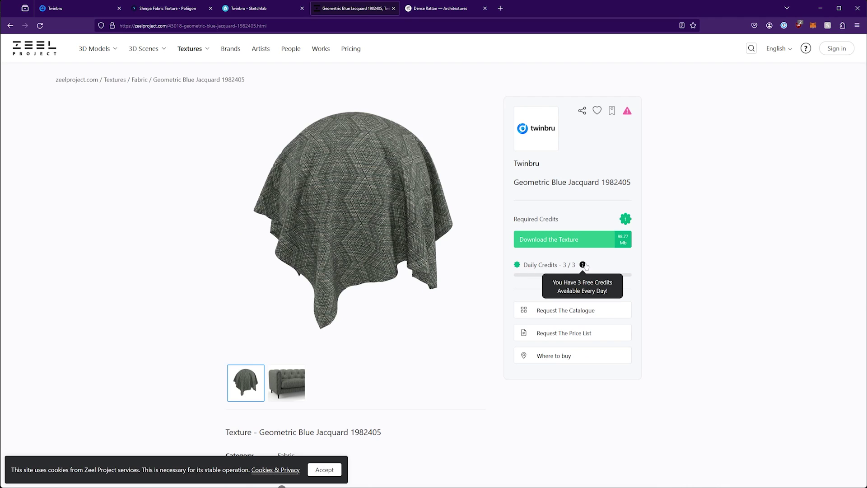
{"action": "left_click", "coordinate": [432, 12]}
- Request Dense Rattan's Texture (Hi-res) download and view Business pricing on the Pro Account page
{"action": "left_click", "coordinate": [587, 199]}
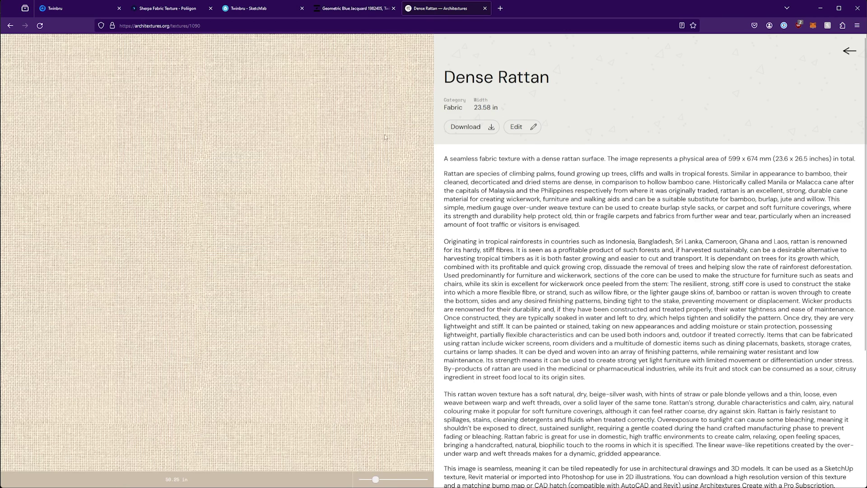
{"action": "scroll", "coordinate": [331, 242], "scroll_direction": "up", "scroll_amount": 1}
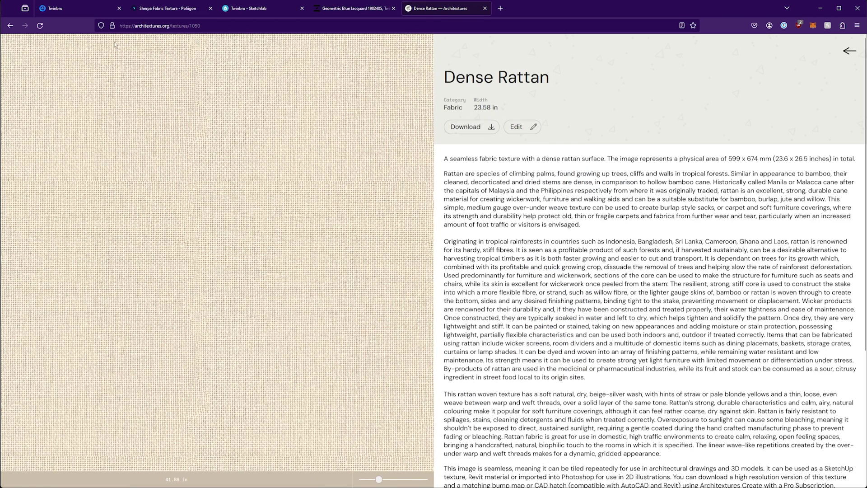
{"action": "left_click", "coordinate": [488, 128]}
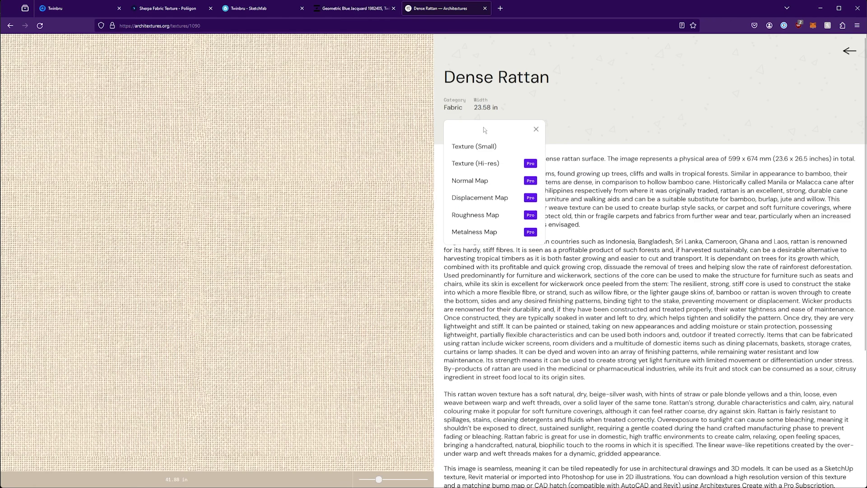
{"action": "left_click", "coordinate": [481, 165]}
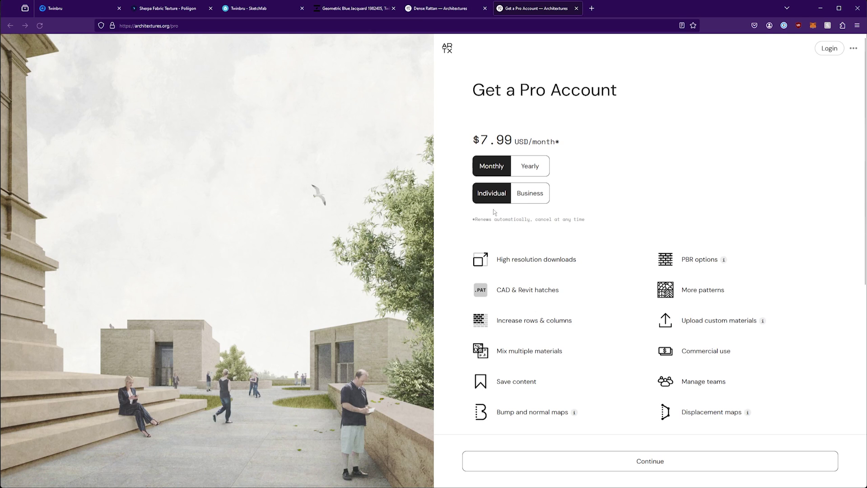
{"action": "left_click", "coordinate": [522, 193]}
{"action": "left_click", "coordinate": [73, 10]}
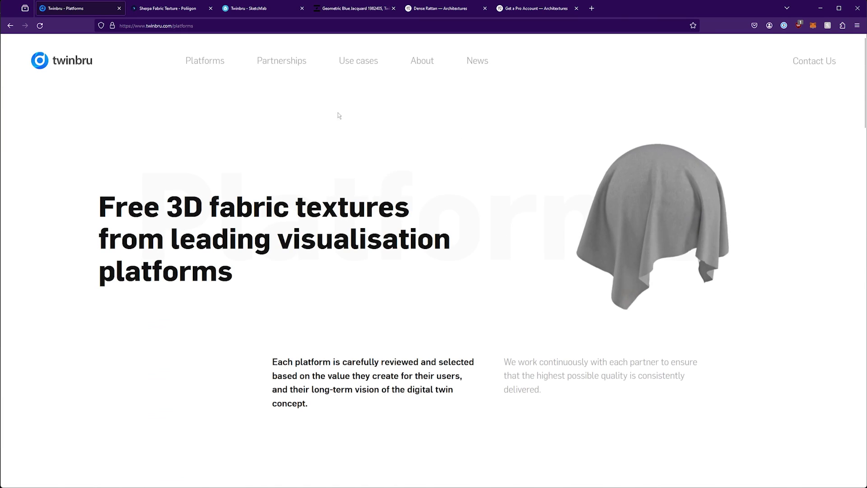
- Scroll down Twinbru's Platforms page toward the free 3D fabric textures link
{"action": "scroll", "coordinate": [349, 246], "scroll_direction": "down", "scroll_amount": 3}
{"action": "scroll", "coordinate": [348, 247], "scroll_direction": "down", "scroll_amount": 2}
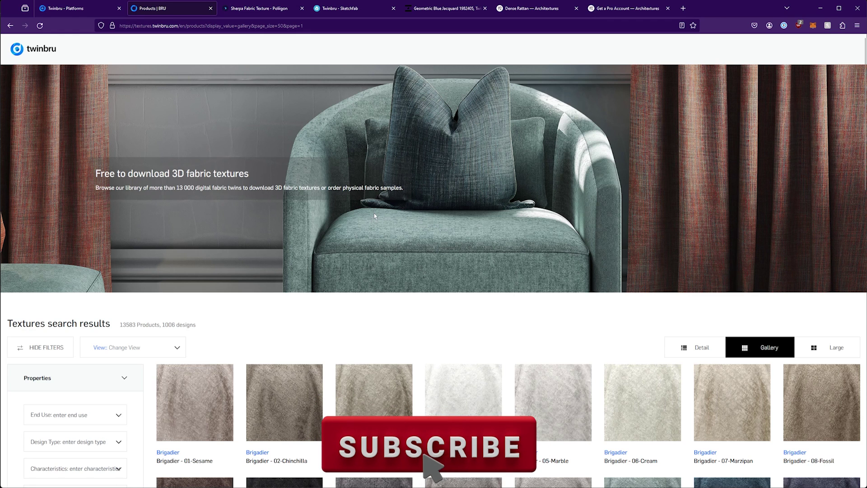
{"action": "scroll", "coordinate": [375, 211], "scroll_direction": "down", "scroll_amount": 2}
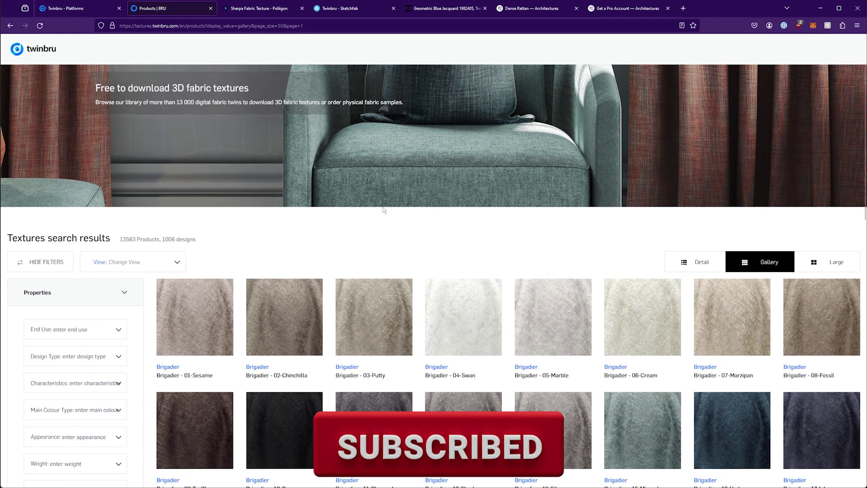
{"action": "scroll", "coordinate": [384, 210], "scroll_direction": "up", "scroll_amount": 2}
{"action": "scroll", "coordinate": [383, 204], "scroll_direction": "down", "scroll_amount": 2}
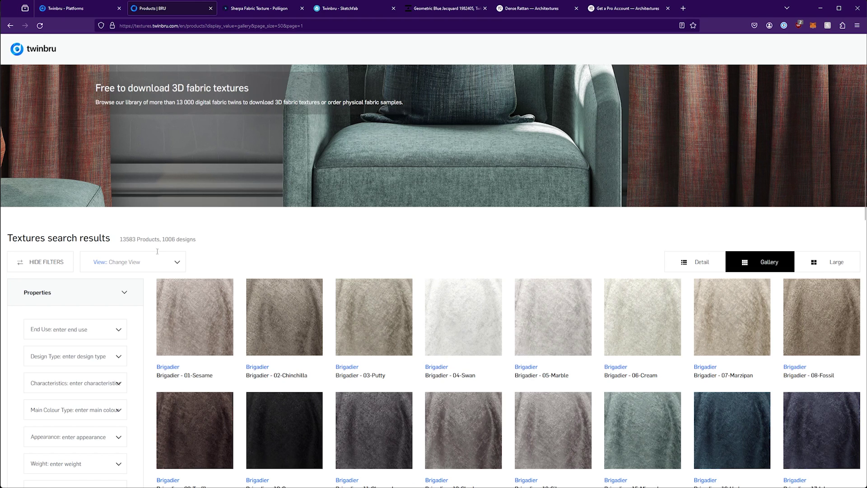
{"action": "left_click_drag", "start_coordinate": [120, 239], "coordinate": [137, 242]}
{"action": "left_click", "coordinate": [162, 239]}
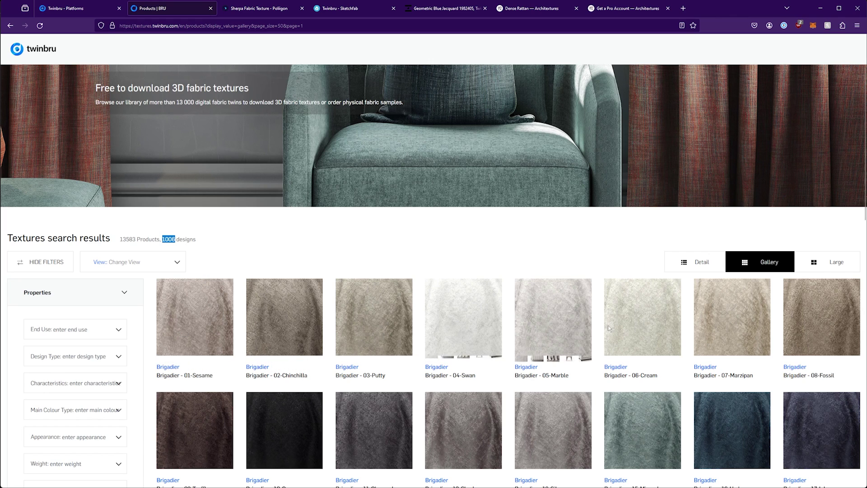
{"action": "left_click", "coordinate": [438, 269]}
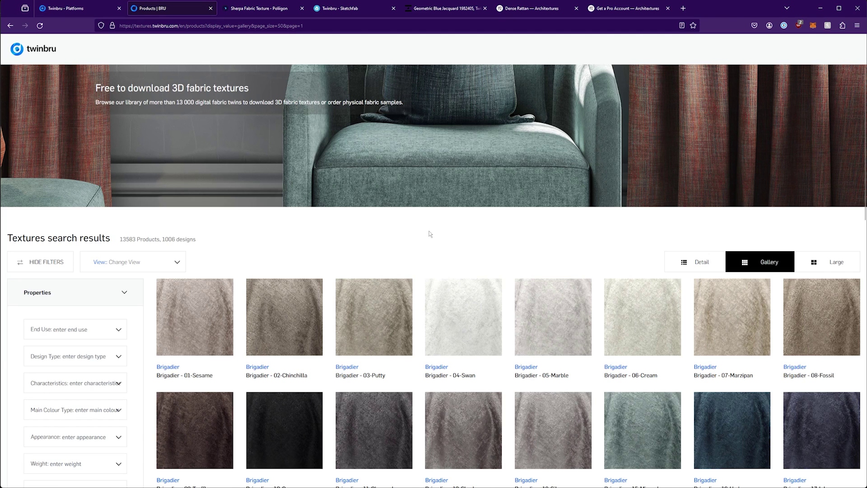
{"action": "scroll", "coordinate": [428, 232], "scroll_direction": "down", "scroll_amount": 1}
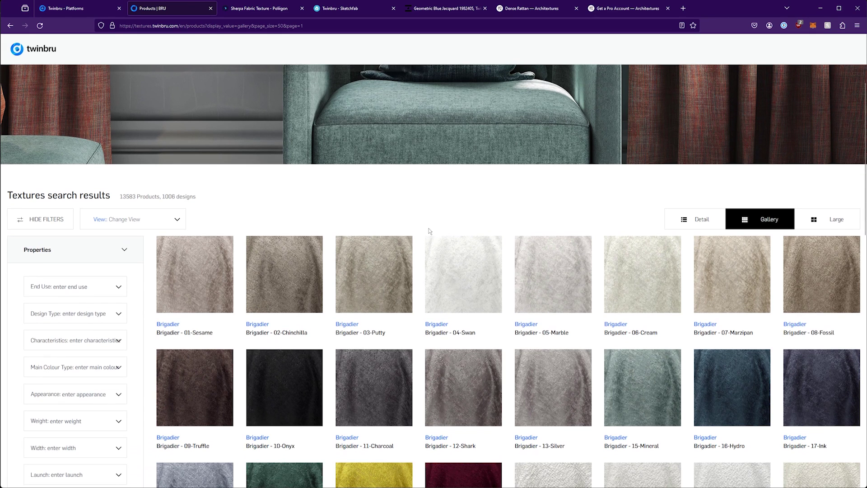
{"action": "left_click", "coordinate": [687, 222]}
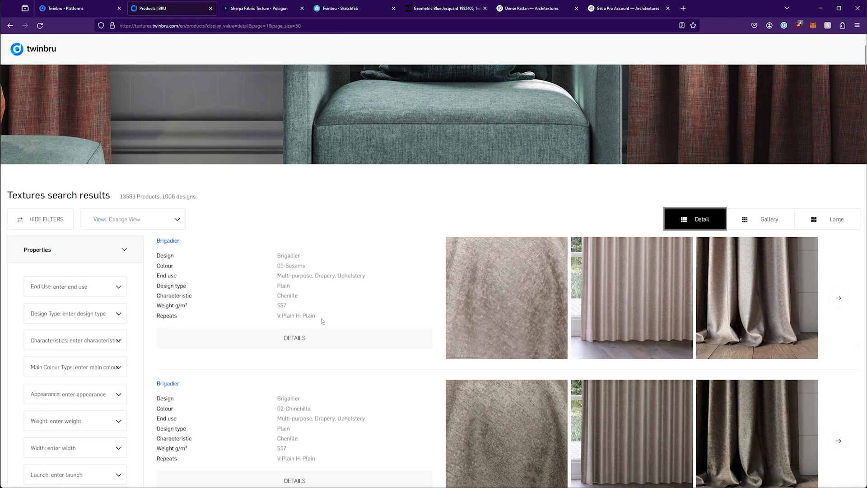
{"action": "left_click_drag", "start_coordinate": [322, 321], "coordinate": [272, 321]}
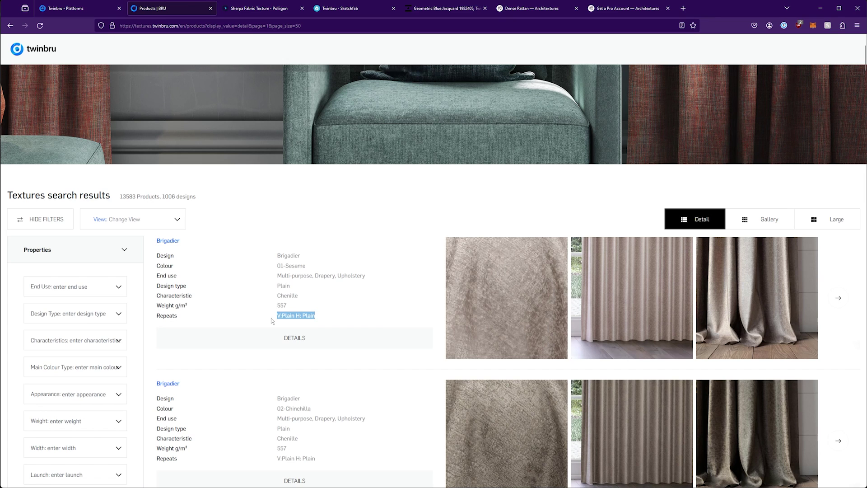
{"action": "left_click", "coordinate": [839, 298]}
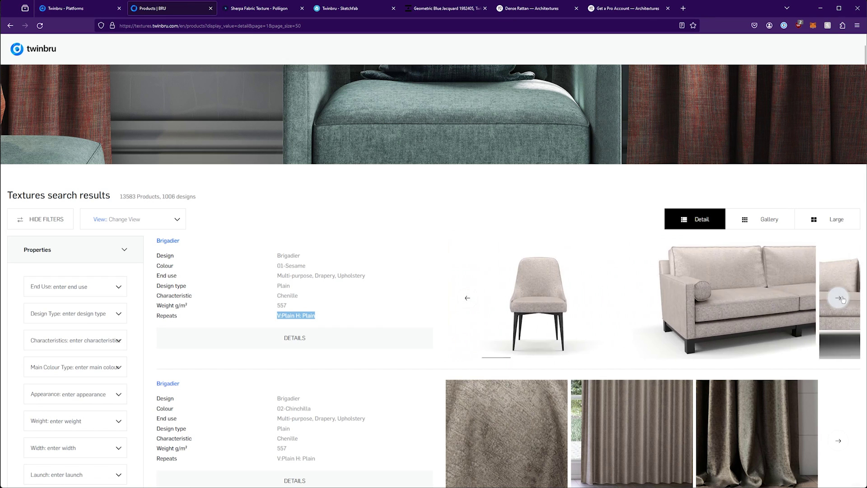
{"action": "left_click", "coordinate": [841, 299]}
{"action": "left_click", "coordinate": [840, 300]}
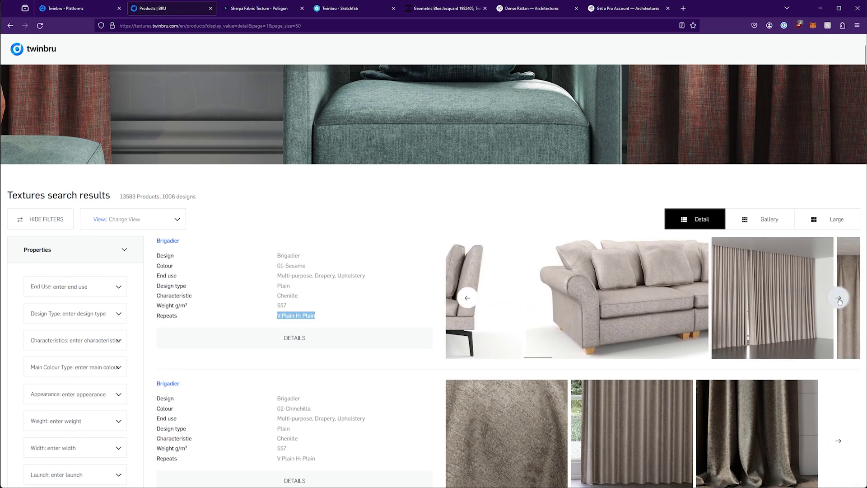
{"action": "left_click", "coordinate": [840, 300]}
{"action": "left_click", "coordinate": [840, 299]}
{"action": "left_click", "coordinate": [840, 300]}
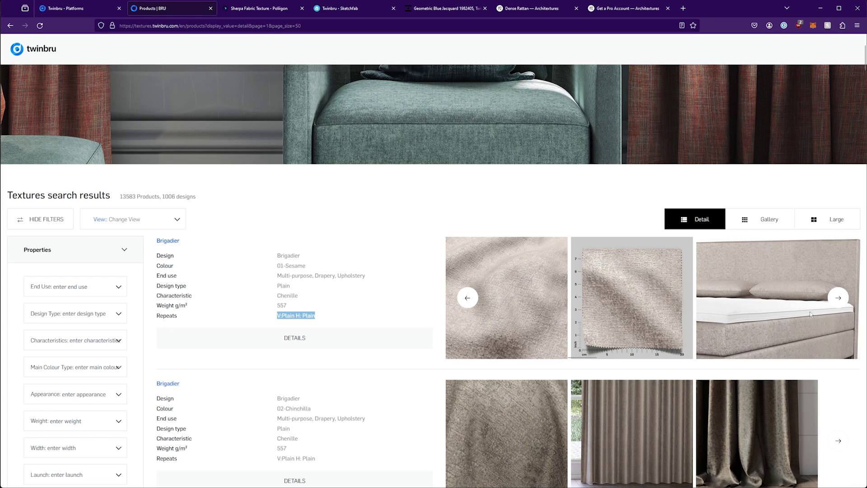
{"action": "left_click", "coordinate": [372, 200]}
- Switch the Twinbru texture results to Gallery view and scroll through them
{"action": "left_click", "coordinate": [746, 225]}
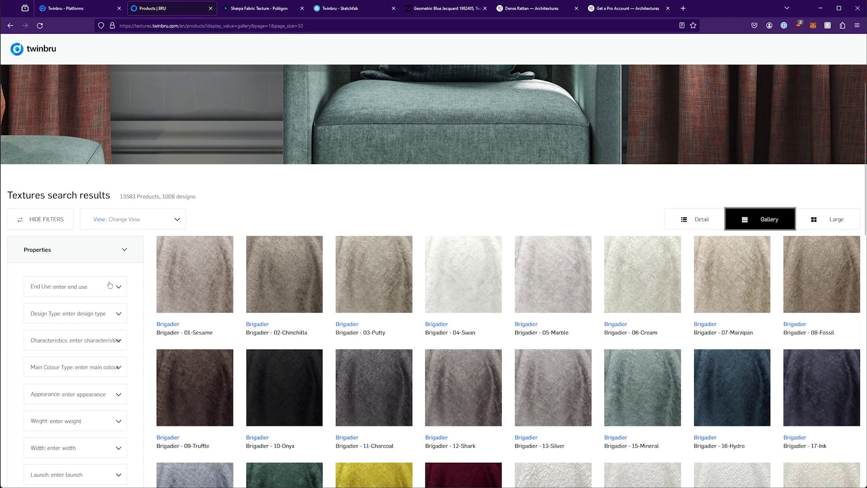
{"action": "scroll", "coordinate": [96, 327], "scroll_direction": "down", "scroll_amount": 1}
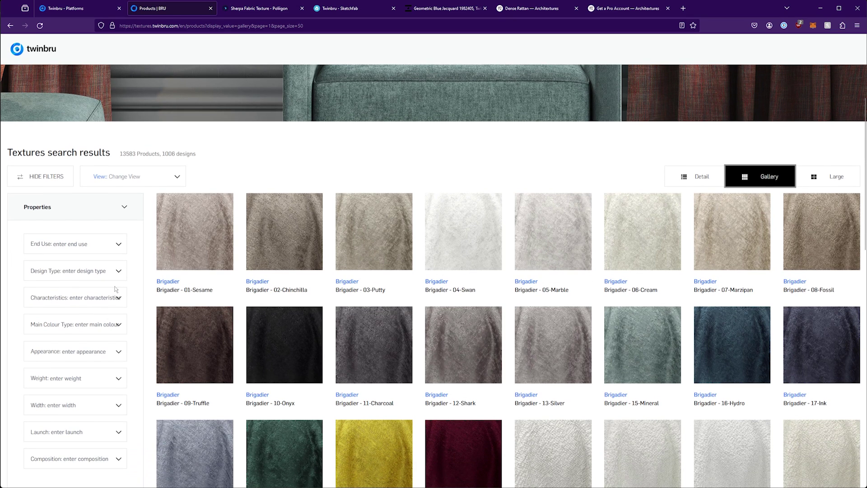
{"action": "scroll", "coordinate": [425, 323], "scroll_direction": "down", "scroll_amount": 5}
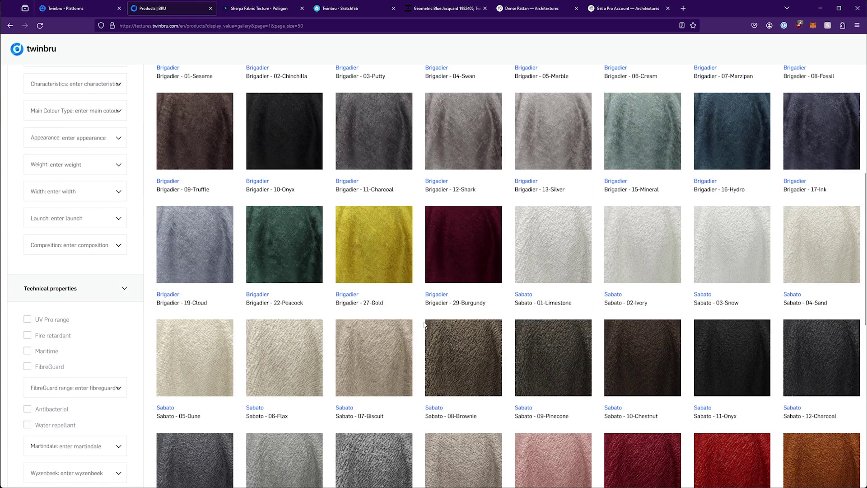
{"action": "scroll", "coordinate": [425, 324], "scroll_direction": "down", "scroll_amount": 10}
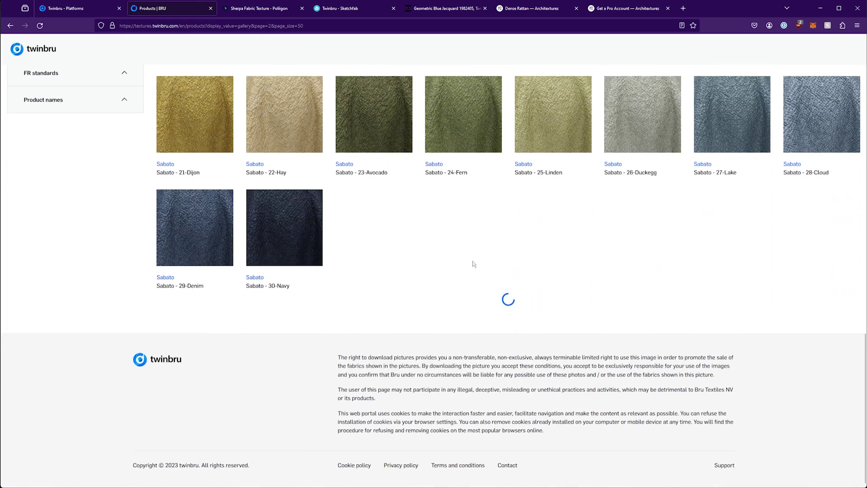
{"action": "scroll", "coordinate": [518, 312], "scroll_direction": "down", "scroll_amount": 2}
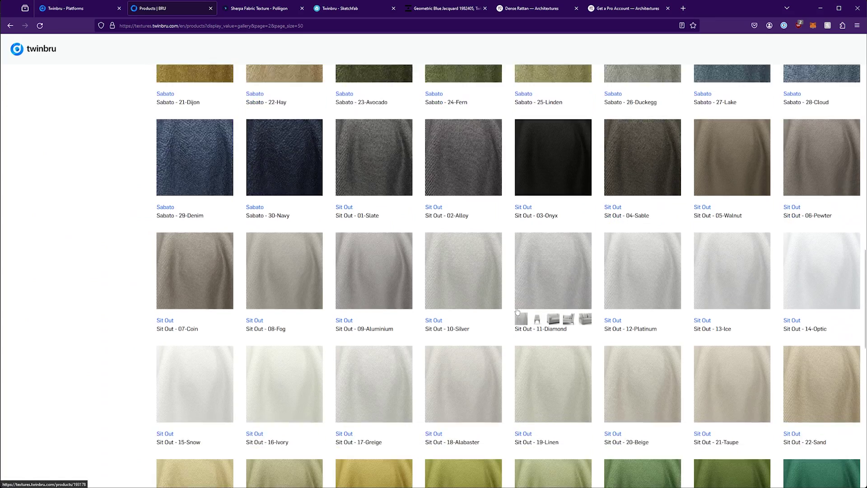
{"action": "scroll", "coordinate": [517, 311], "scroll_direction": "down", "scroll_amount": 8}
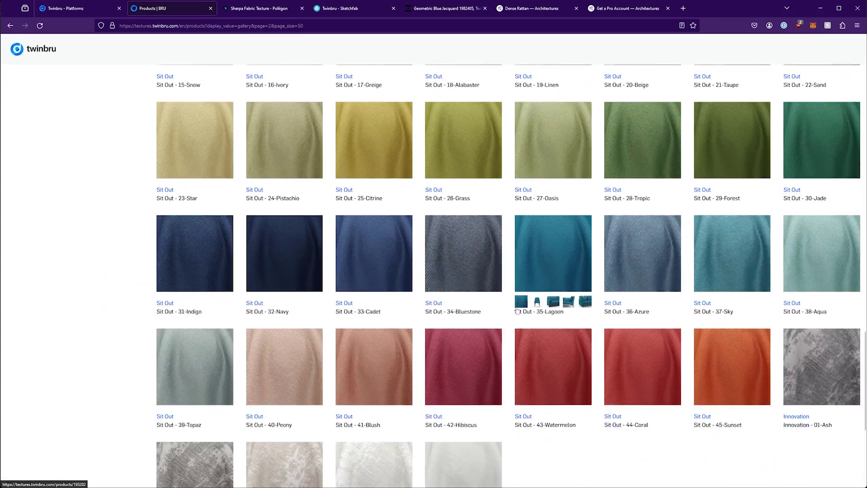
{"action": "scroll", "coordinate": [515, 310], "scroll_direction": "up", "scroll_amount": 20}
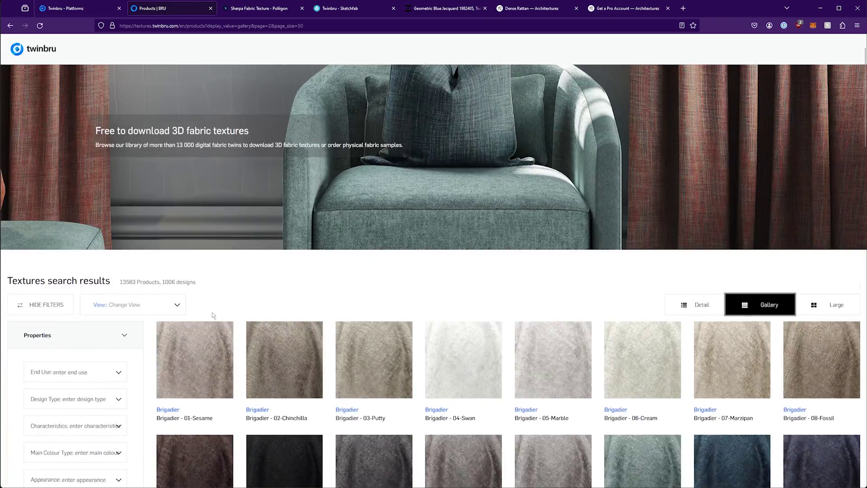
{"action": "scroll", "coordinate": [214, 314], "scroll_direction": "down", "scroll_amount": 4}
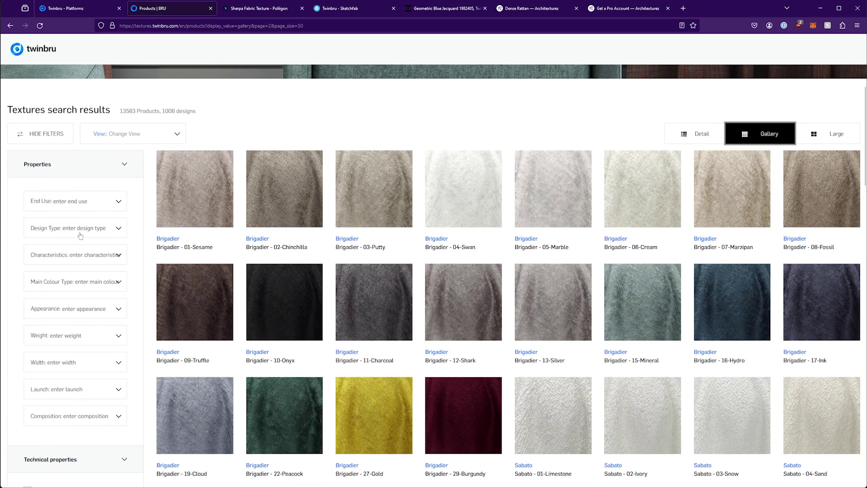
- Filter Characteristics to Vinyl / Imitation leather, narrowing results to 48 designs
{"action": "left_click", "coordinate": [78, 255]}
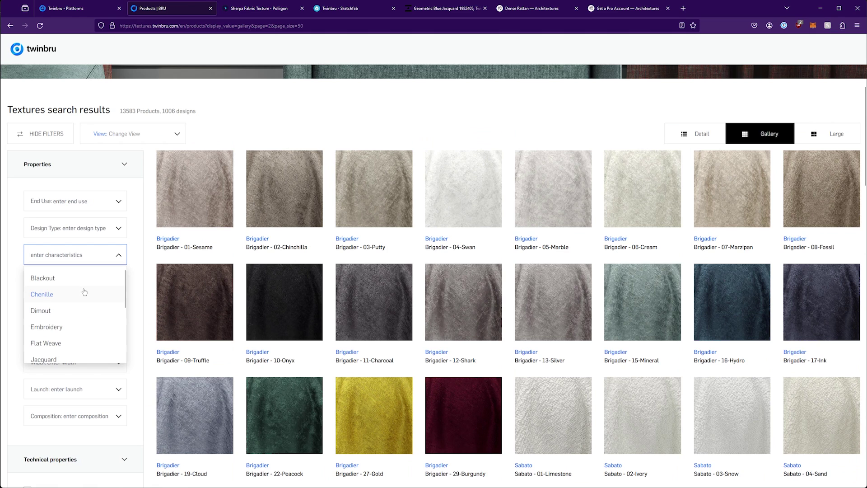
{"action": "scroll", "coordinate": [84, 292], "scroll_direction": "down", "scroll_amount": 2}
{"action": "scroll", "coordinate": [83, 299], "scroll_direction": "down", "scroll_amount": 3}
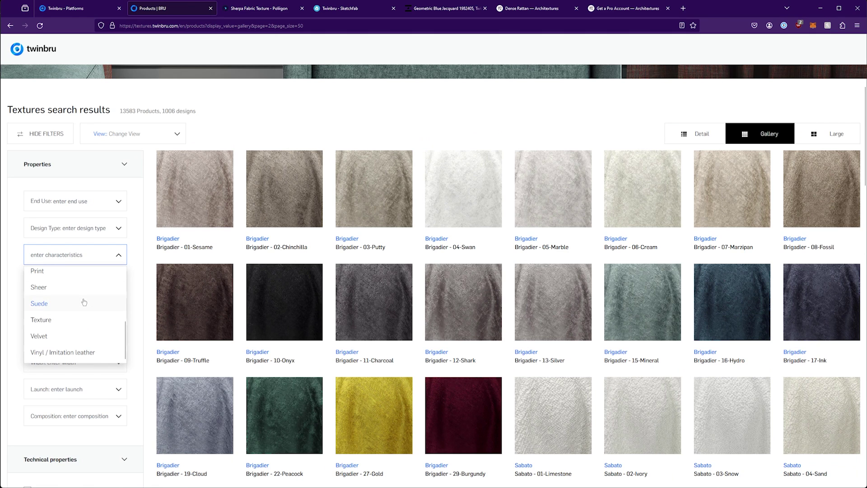
{"action": "left_click", "coordinate": [63, 355]}
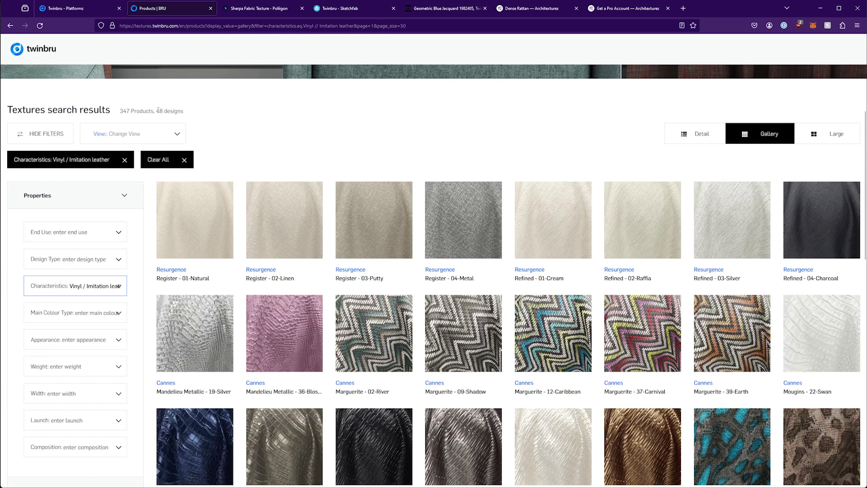
{"action": "left_click_drag", "start_coordinate": [158, 111], "coordinate": [184, 110]}
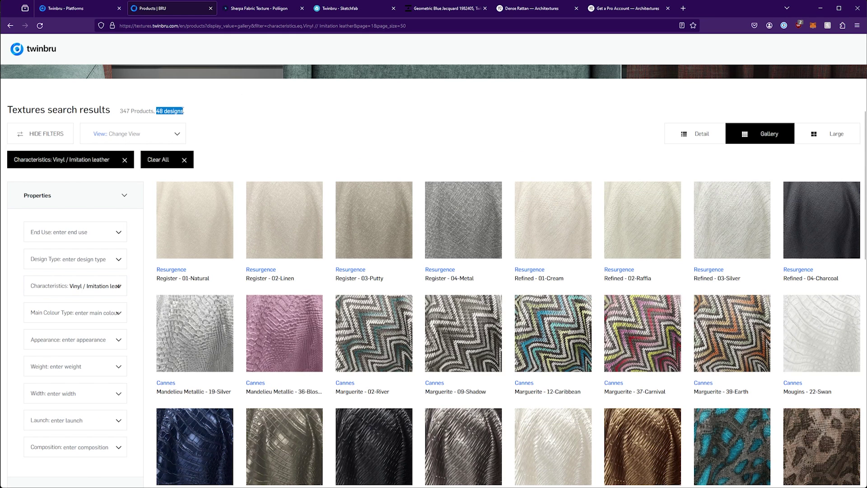
{"action": "left_click", "coordinate": [269, 116]}
- Scroll the leather results and inspect the Design type filter without choosing
{"action": "scroll", "coordinate": [426, 233], "scroll_direction": "down", "scroll_amount": 6}
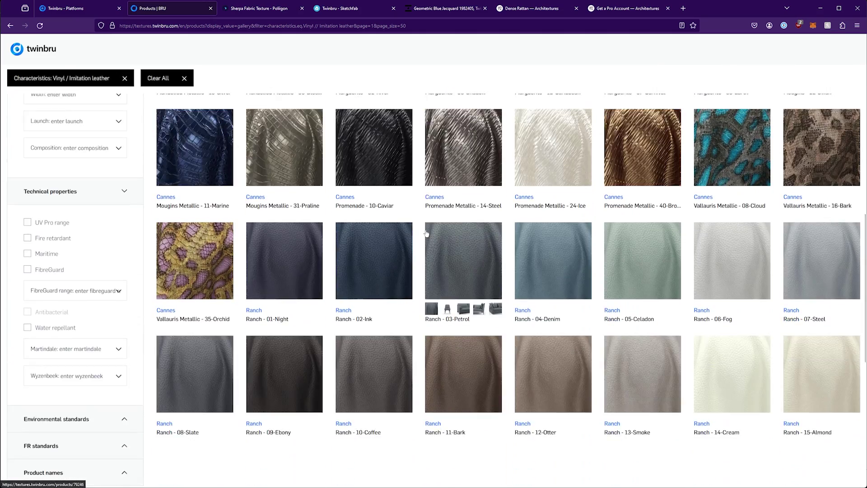
{"action": "scroll", "coordinate": [426, 233], "scroll_direction": "down", "scroll_amount": 5}
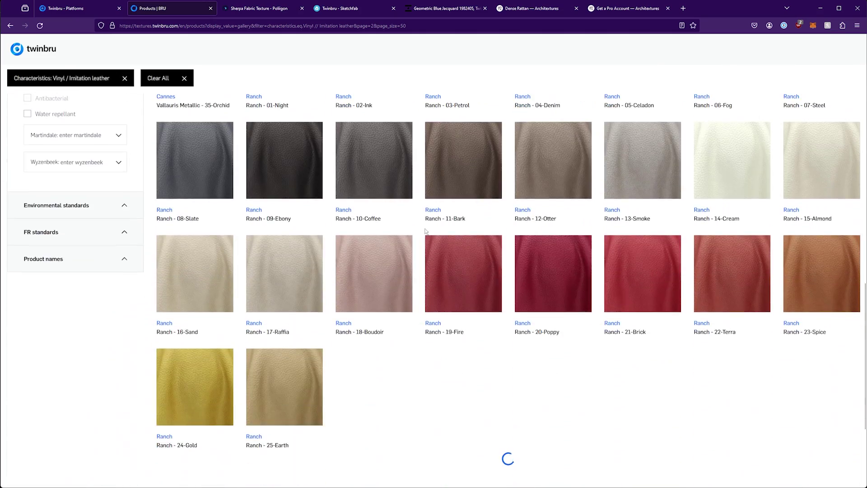
{"action": "scroll", "coordinate": [316, 271], "scroll_direction": "up", "scroll_amount": 2}
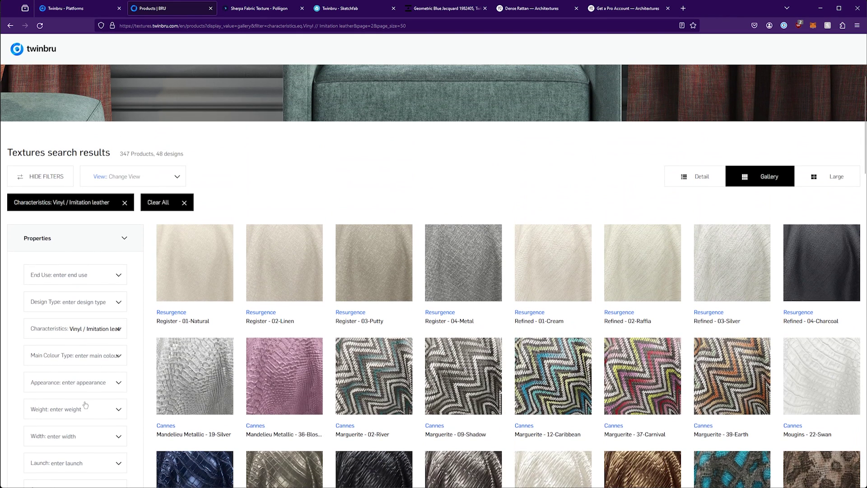
{"action": "left_click", "coordinate": [78, 309]}
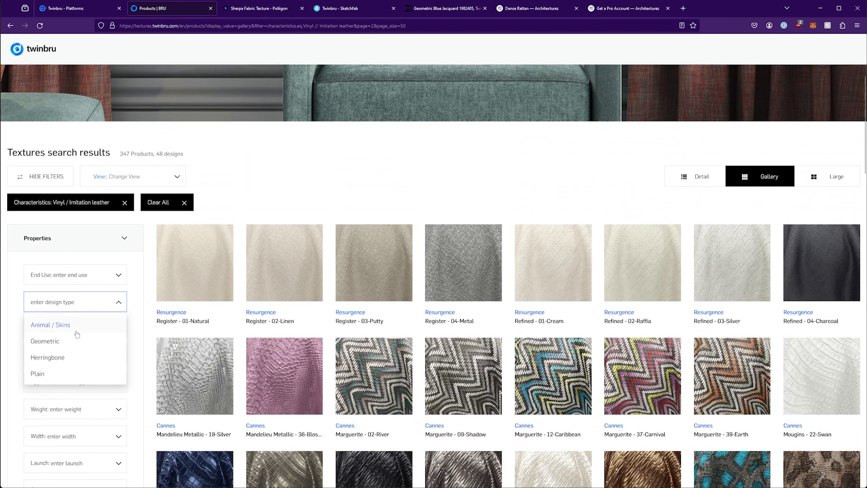
{"action": "scroll", "coordinate": [77, 335], "scroll_direction": "down", "scroll_amount": 1}
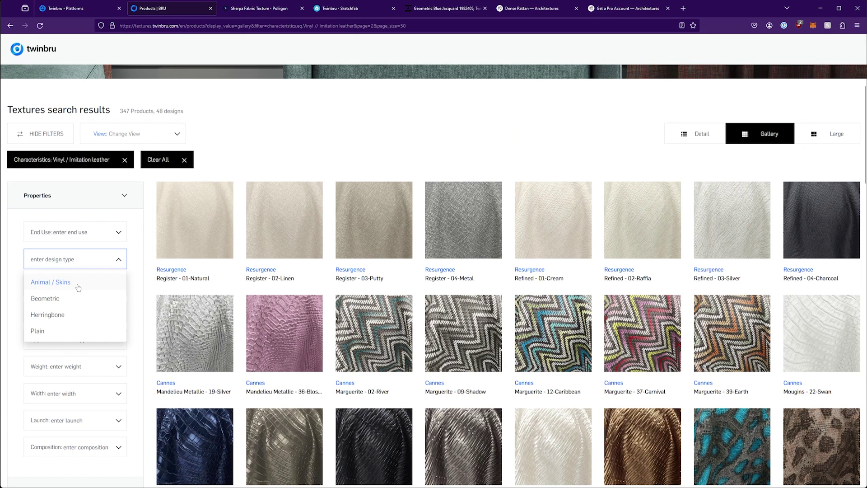
{"action": "left_click", "coordinate": [13, 320]}
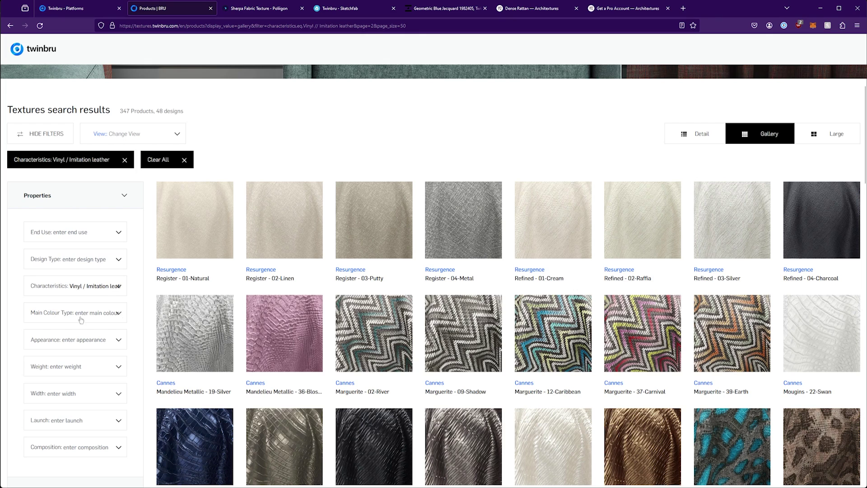
- Inspect the Main colour and Matt/Shiny Appearance filters without choosing, then scroll the results
{"action": "left_click", "coordinate": [117, 316]}
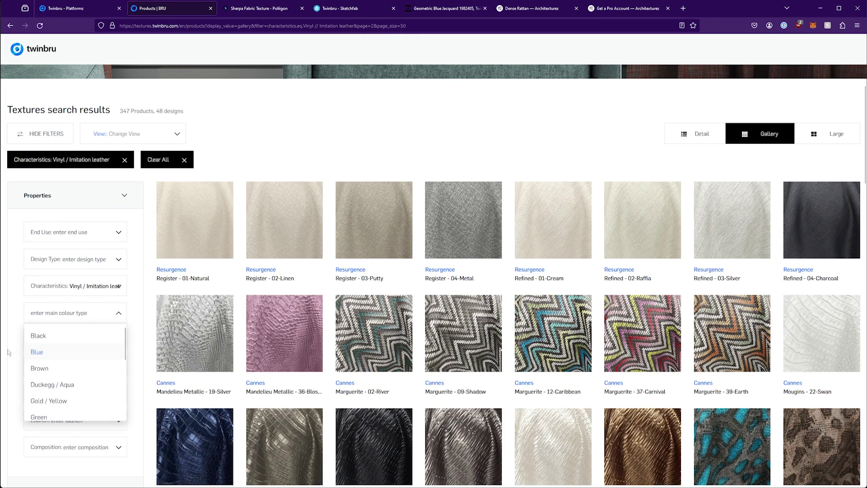
{"action": "left_click", "coordinate": [8, 354]}
{"action": "left_click", "coordinate": [107, 345]}
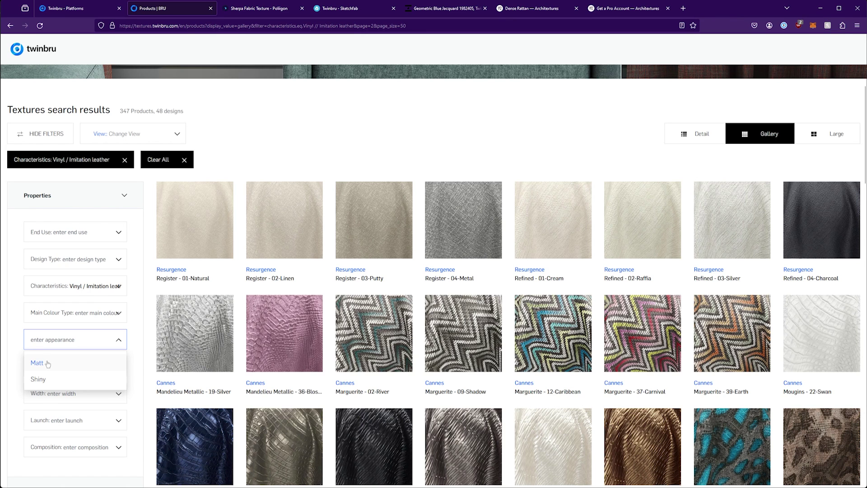
{"action": "left_click", "coordinate": [283, 120]}
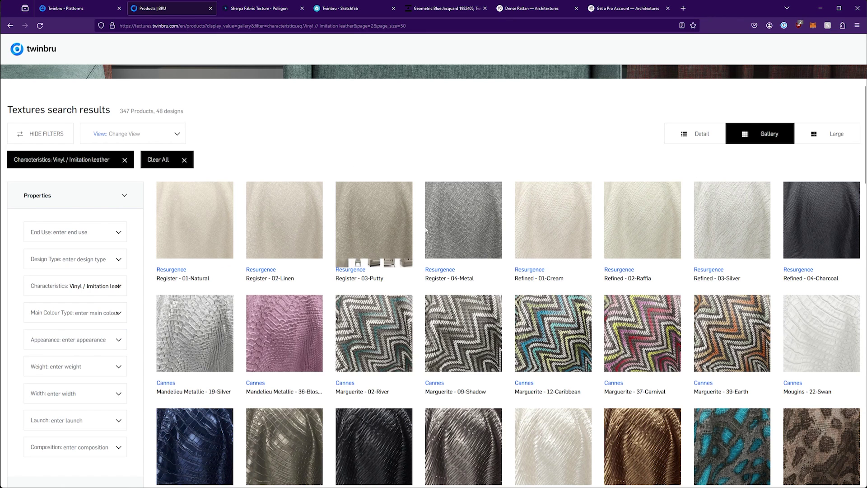
{"action": "scroll", "coordinate": [449, 290], "scroll_direction": "down", "scroll_amount": 5}
{"action": "scroll", "coordinate": [449, 290], "scroll_direction": "down", "scroll_amount": 4}
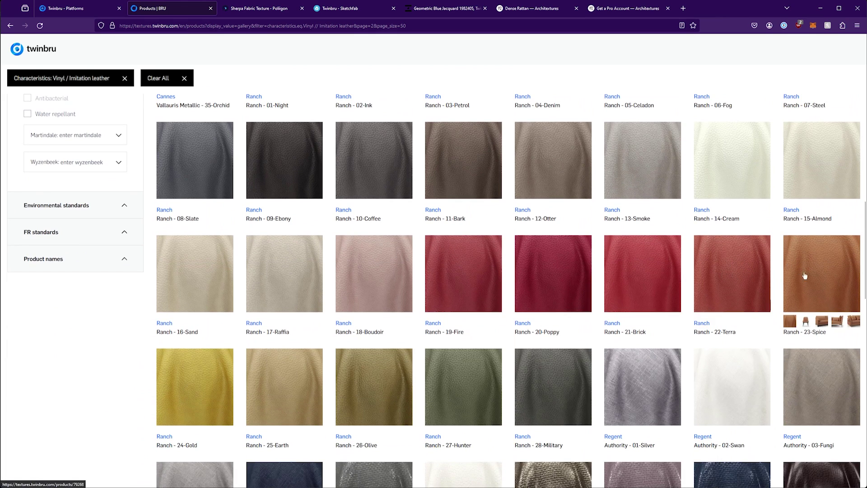
- Open the Ranch 23-Spice leather product page and scroll through its details
{"action": "left_click", "coordinate": [809, 272]}
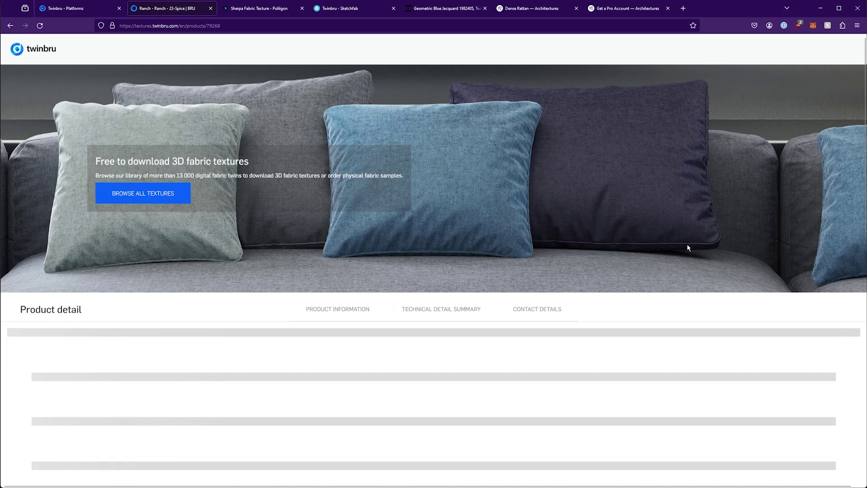
{"action": "scroll", "coordinate": [608, 258], "scroll_direction": "down", "scroll_amount": 3}
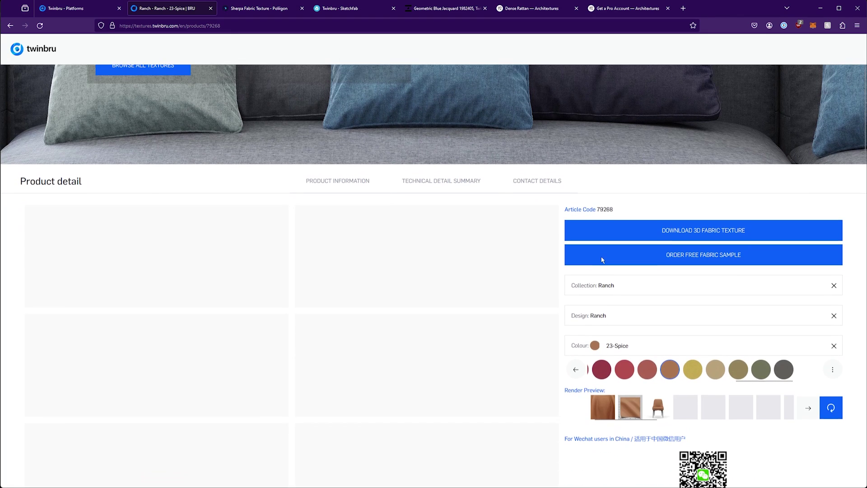
{"action": "scroll", "coordinate": [601, 257], "scroll_direction": "down", "scroll_amount": 1}
{"action": "scroll", "coordinate": [592, 267], "scroll_direction": "down", "scroll_amount": 1}
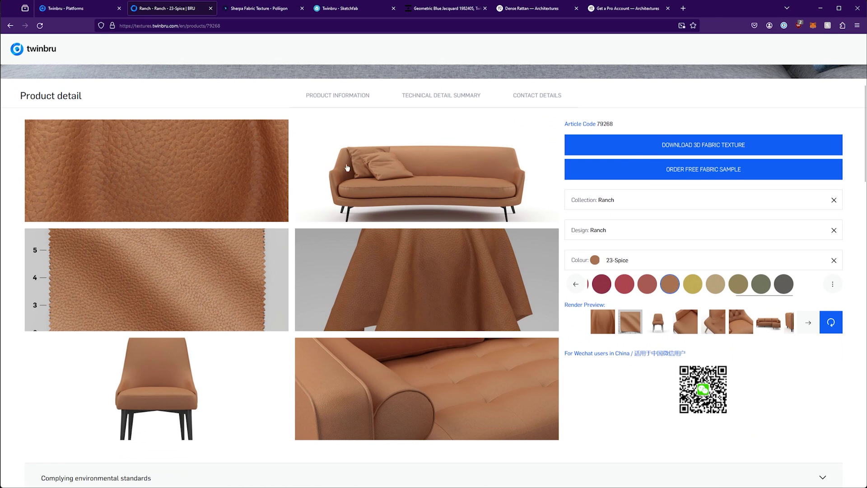
- Start the 3D fabric texture download in PBR - PNG Metalness/Roughness format and fill in the e-mail field
{"action": "left_click", "coordinate": [670, 151]}
{"action": "scroll", "coordinate": [787, 192], "scroll_direction": "down", "scroll_amount": 1}
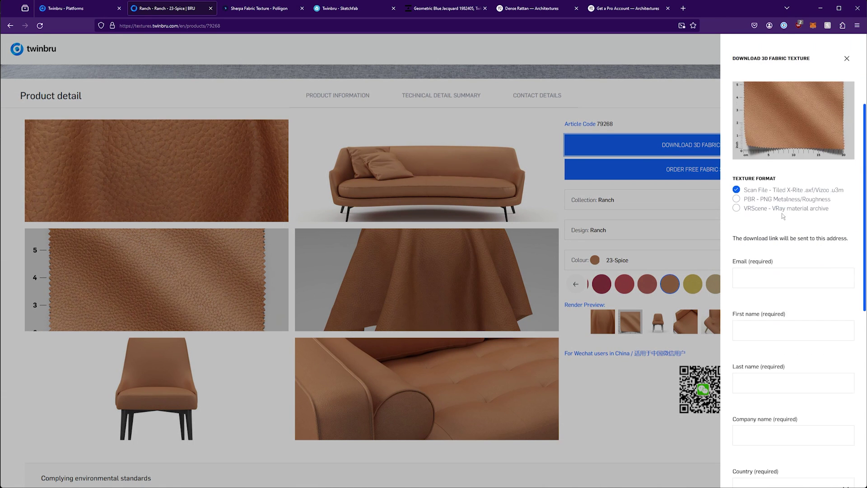
{"action": "left_click", "coordinate": [737, 199]}
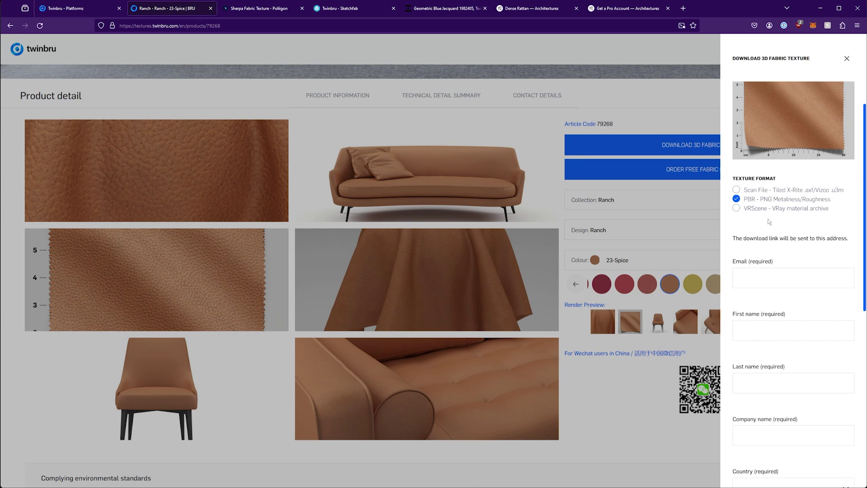
{"action": "scroll", "coordinate": [767, 219], "scroll_direction": "down", "scroll_amount": 2}
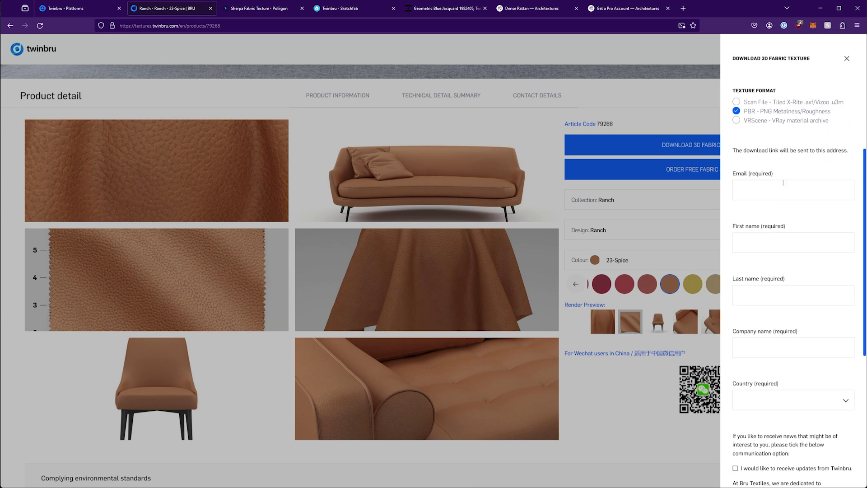
{"action": "left_click", "coordinate": [740, 195]}
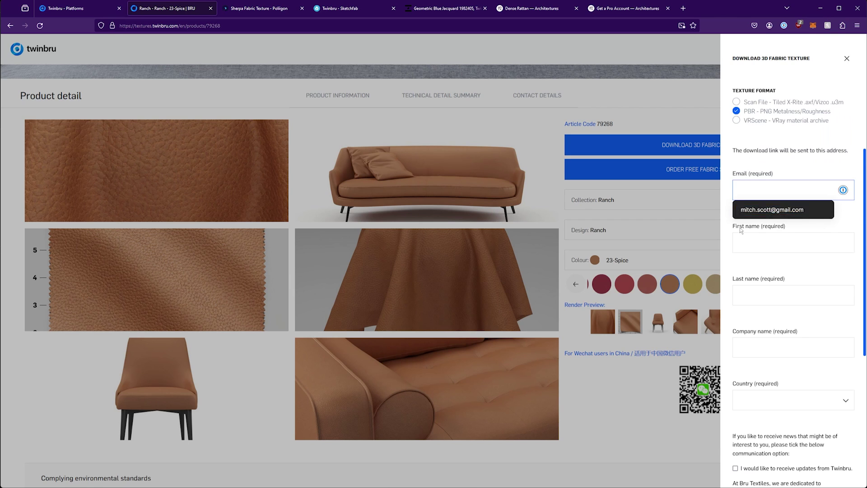
- Review the Download 3D Fabric Texture form and close the side panel
{"action": "scroll", "coordinate": [742, 235], "scroll_direction": "down", "scroll_amount": 3}
{"action": "scroll", "coordinate": [763, 226], "scroll_direction": "up", "scroll_amount": 4}
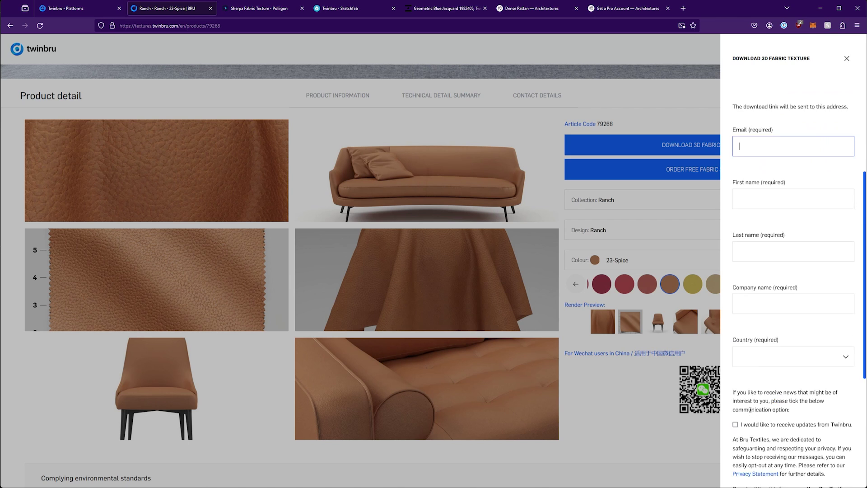
{"action": "scroll", "coordinate": [763, 226], "scroll_direction": "down", "scroll_amount": 5}
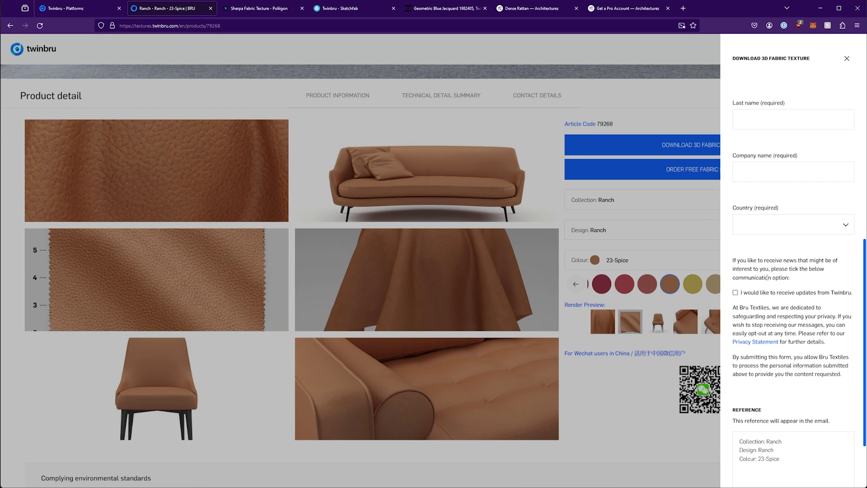
{"action": "scroll", "coordinate": [777, 289], "scroll_direction": "up", "scroll_amount": 4}
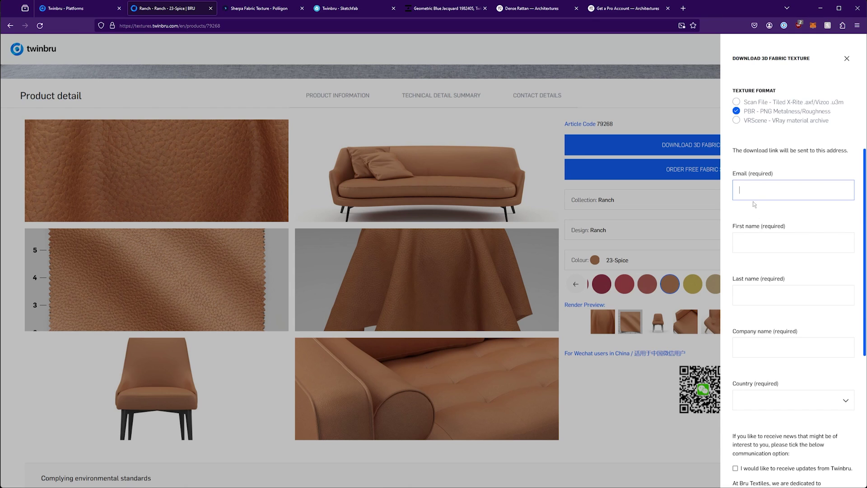
{"action": "scroll", "coordinate": [754, 205], "scroll_direction": "down", "scroll_amount": 3}
{"action": "scroll", "coordinate": [757, 210], "scroll_direction": "up", "scroll_amount": 6}
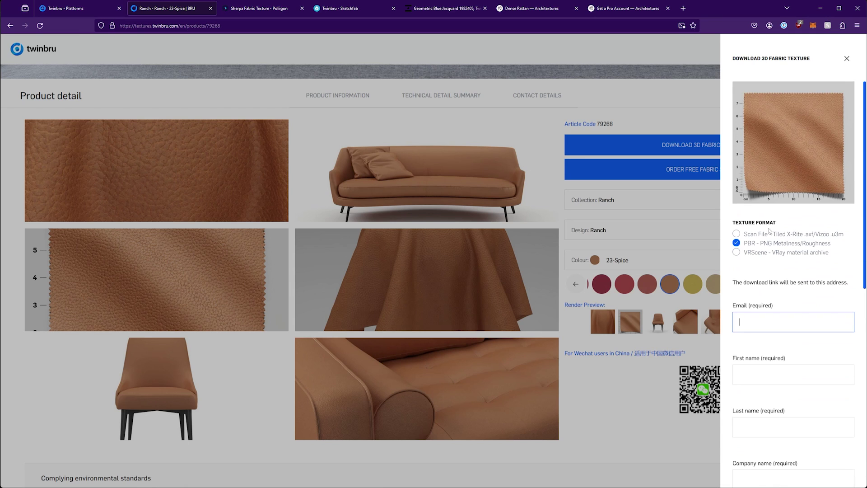
{"action": "left_click", "coordinate": [638, 406]}
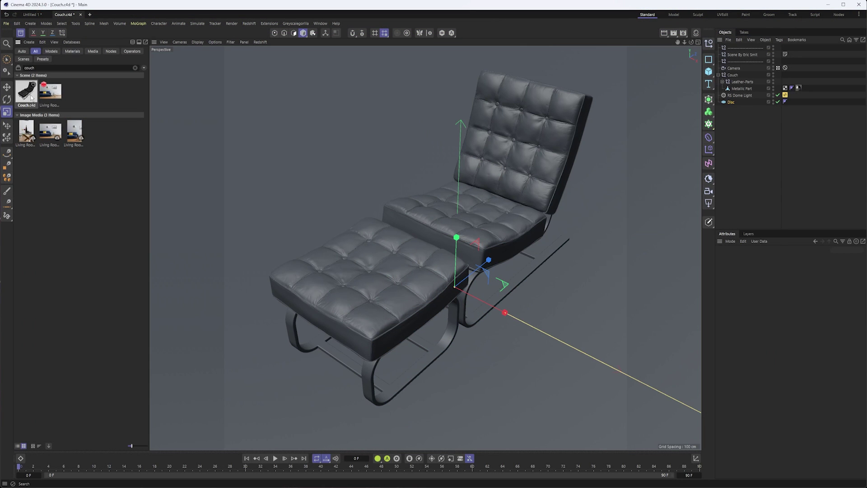
- Create a material named Leather in the Material Manager and drag it onto Leather-Parts
{"action": "left_click", "coordinate": [20, 33]}
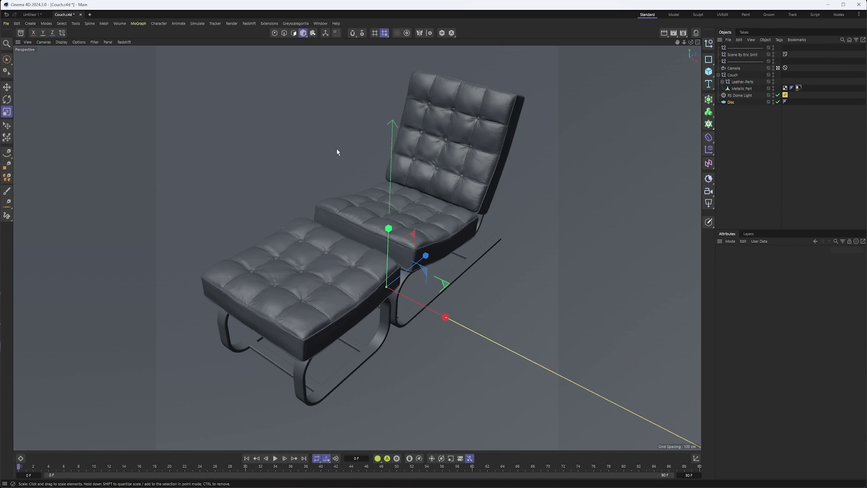
{"action": "left_click", "coordinate": [696, 33]}
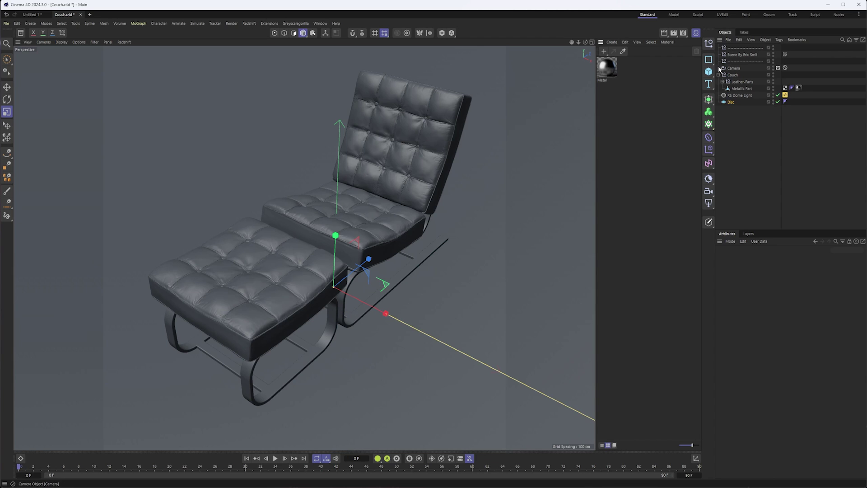
{"action": "left_click", "coordinate": [604, 51]}
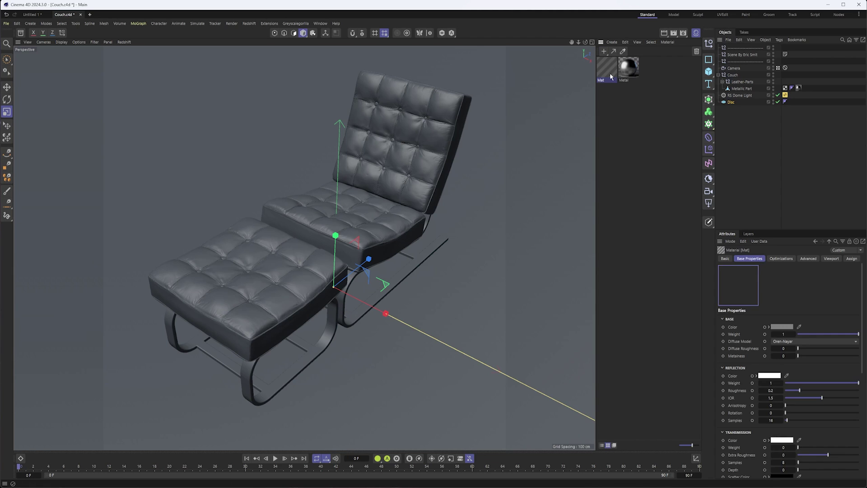
{"action": "double_click", "coordinate": [603, 81]}
{"action": "type", "text": "Leather"}
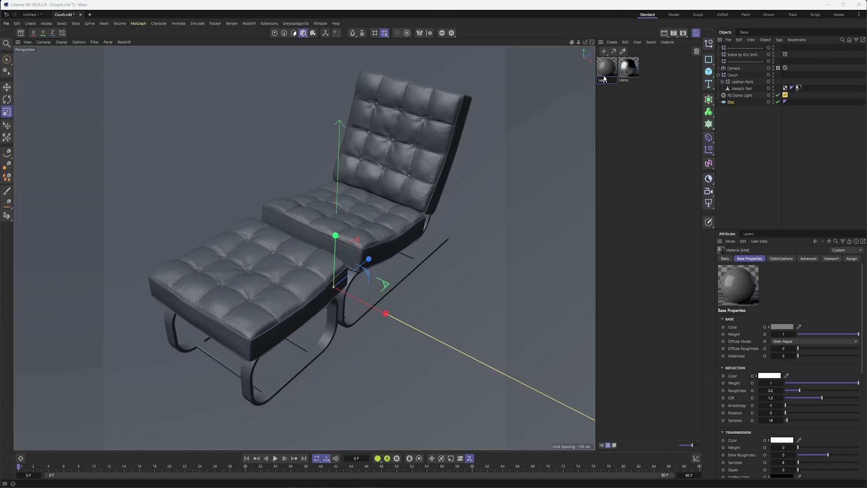
{"action": "key", "text": "Return"}
{"action": "left_click_drag", "start_coordinate": [618, 74], "coordinate": [742, 82]}
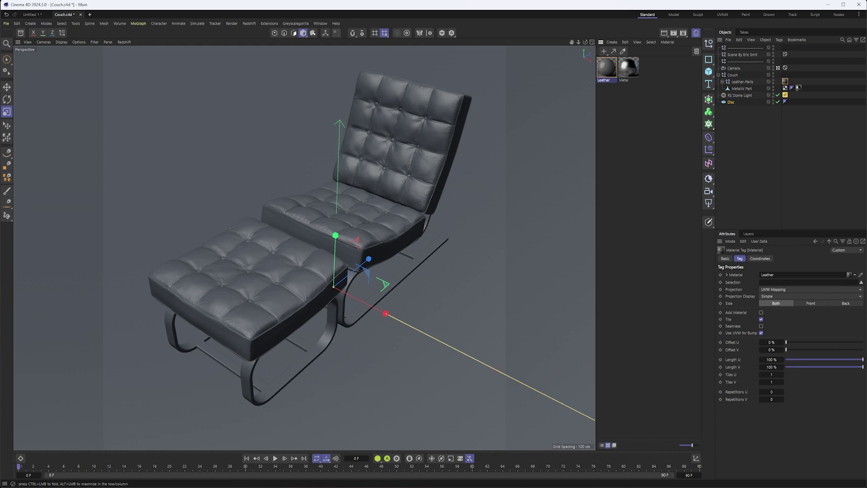
{"action": "key", "text": "alt+Tab"}
- Open the Leather material's Node Editor and arrange it beside the texture folder
{"action": "left_click_drag", "start_coordinate": [364, 356], "coordinate": [313, 283]}
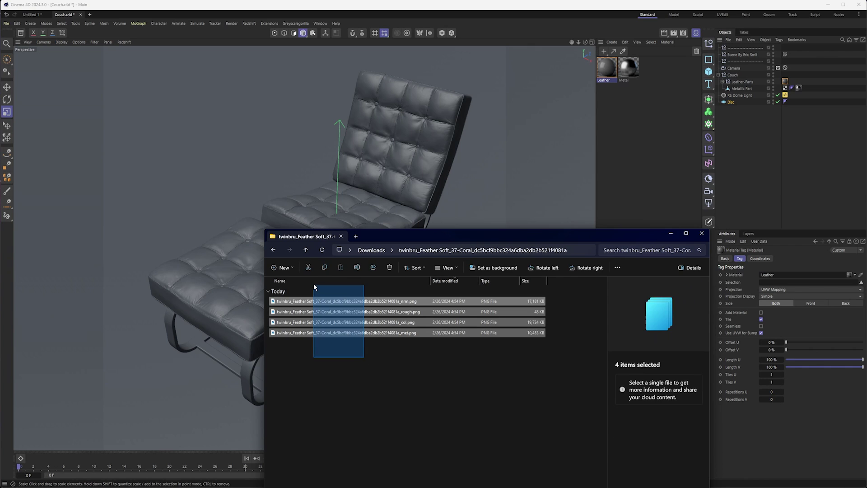
{"action": "left_click_drag", "start_coordinate": [452, 236], "coordinate": [646, 250]}
{"action": "left_click", "coordinate": [606, 71]}
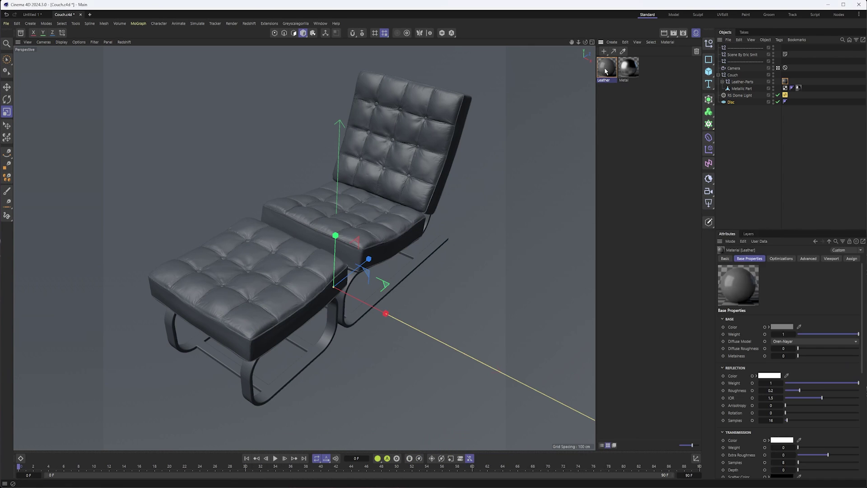
{"action": "double_click", "coordinate": [606, 72]}
{"action": "left_click_drag", "start_coordinate": [666, 63], "coordinate": [262, 198]}
{"action": "key", "text": "alt+Tab"}
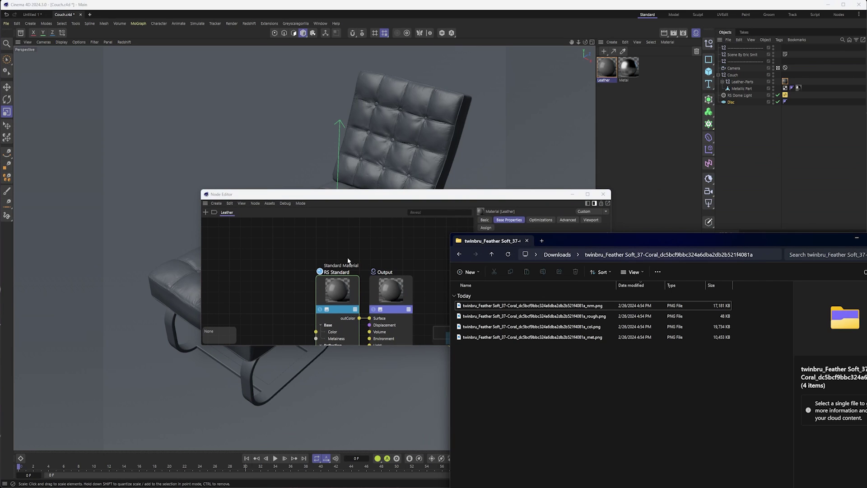
{"action": "left_click_drag", "start_coordinate": [320, 277], "coordinate": [354, 260]}
{"action": "key", "text": "alt+Tab"}
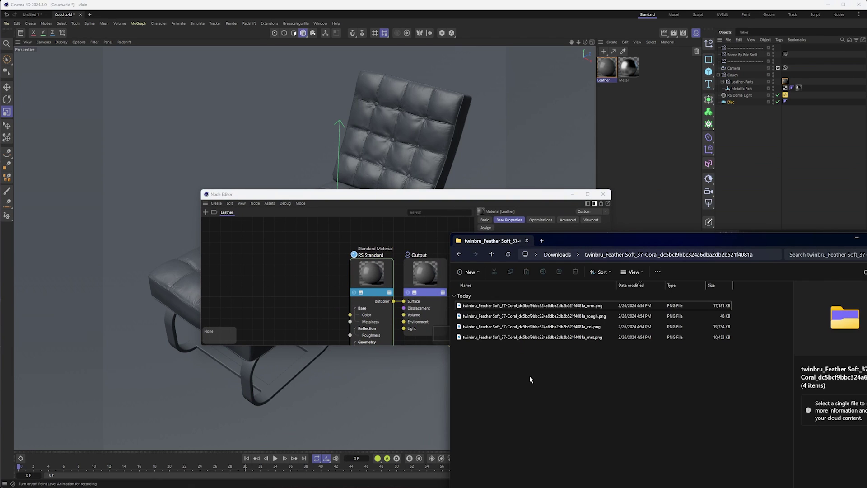
- Drop the four Feather Soft_37 PNGs into the node graph, copying each into the project
{"action": "key", "text": "ctrl+a"}
{"action": "left_click_drag", "start_coordinate": [473, 312], "coordinate": [275, 265]}
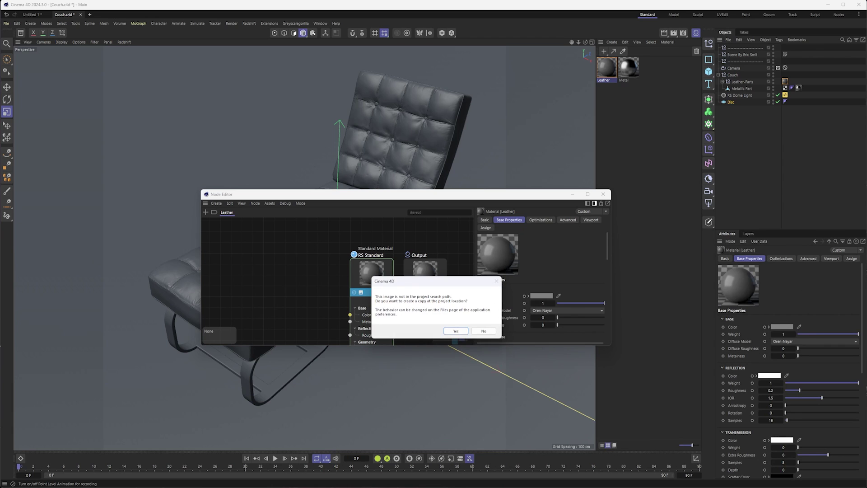
{"action": "left_click", "coordinate": [456, 332]}
{"action": "left_click", "coordinate": [456, 331]}
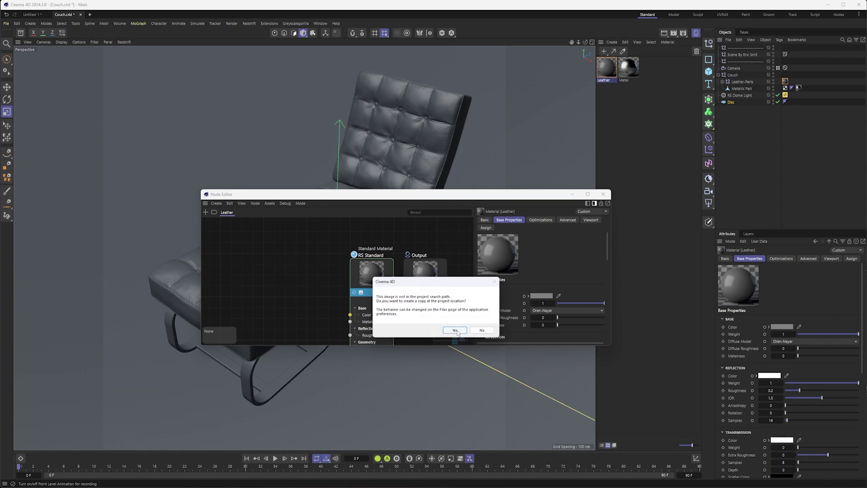
{"action": "left_click", "coordinate": [455, 331]}
{"action": "left_click", "coordinate": [456, 331]}
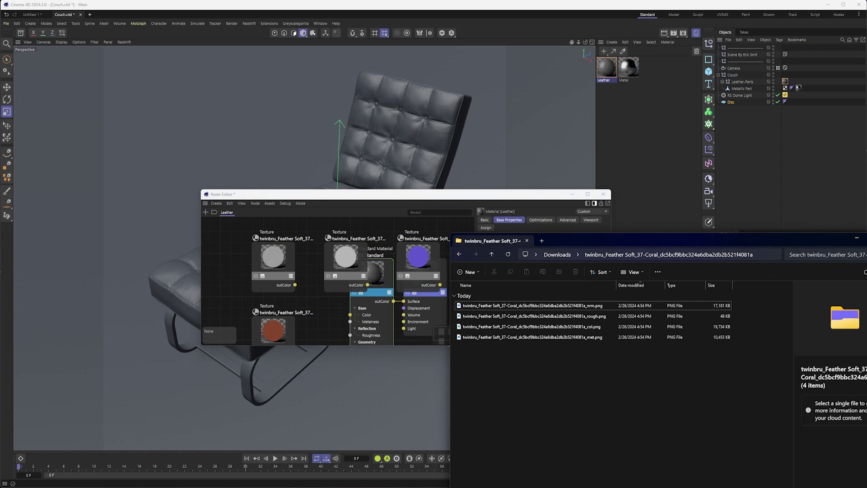
{"action": "left_click", "coordinate": [478, 204]}
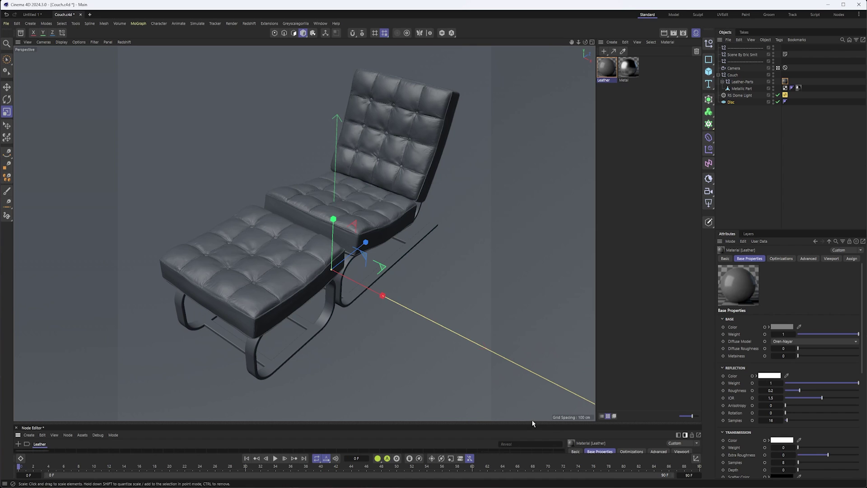
- Enlarge the Node Editor and lay out the material, output and texture nodes
{"action": "left_click_drag", "start_coordinate": [530, 424], "coordinate": [525, 234]}
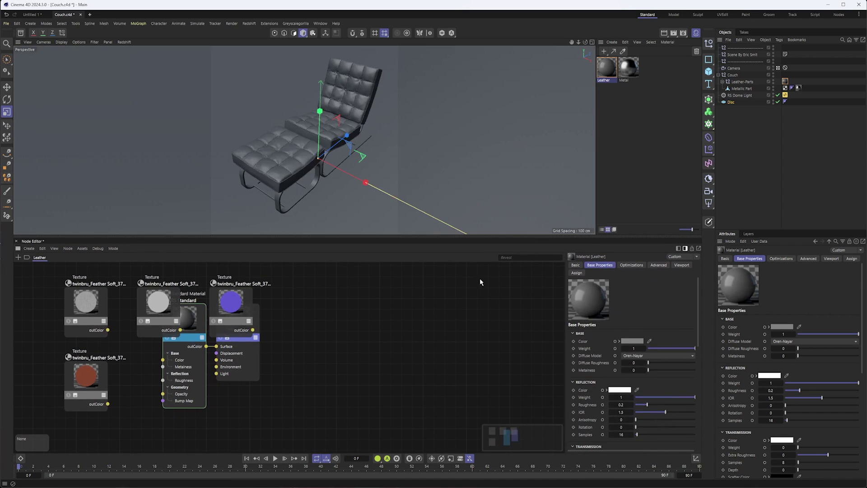
{"action": "left_click", "coordinate": [686, 251]}
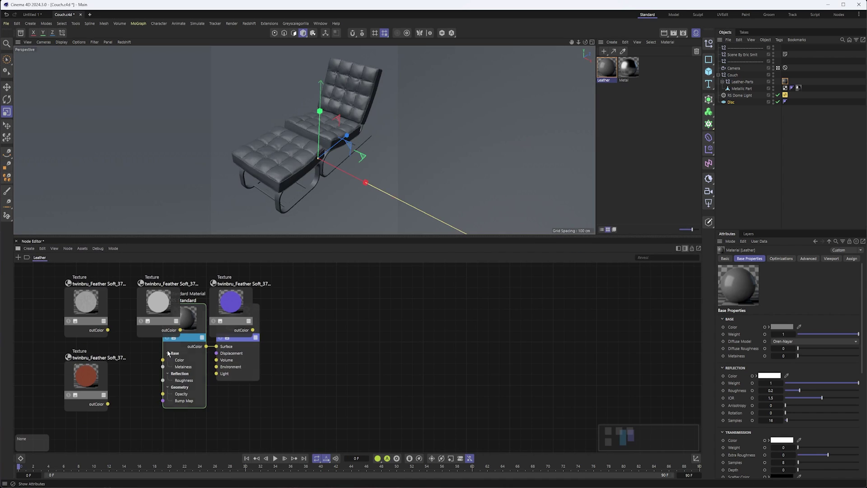
{"action": "left_click_drag", "start_coordinate": [131, 358], "coordinate": [249, 385]}
{"action": "left_click_drag", "start_coordinate": [195, 344], "coordinate": [492, 359]}
{"action": "left_click", "coordinate": [277, 348]}
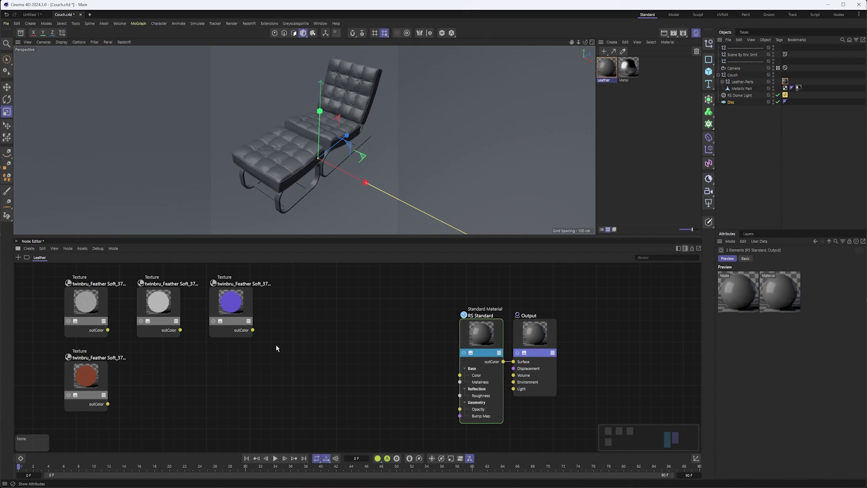
{"action": "left_click_drag", "start_coordinate": [212, 299], "coordinate": [226, 436]}
{"action": "left_click_drag", "start_coordinate": [86, 377], "coordinate": [257, 284]}
{"action": "left_click_drag", "start_coordinate": [161, 310], "coordinate": [248, 388]}
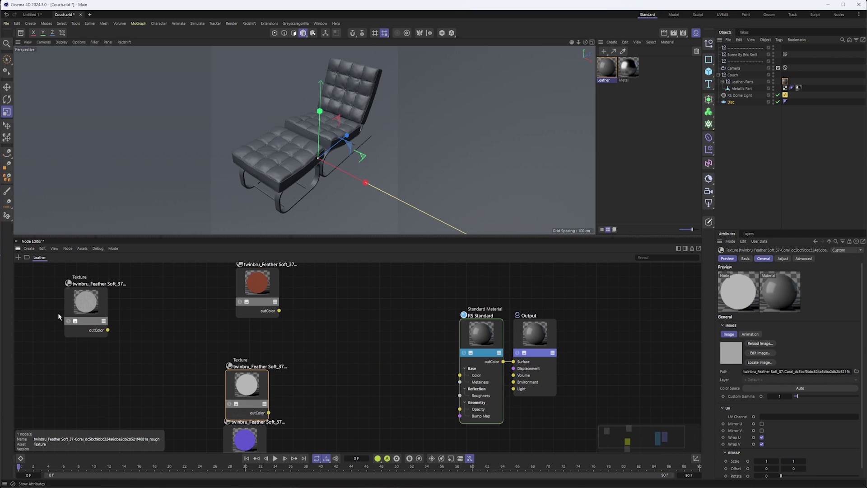
{"action": "left_click_drag", "start_coordinate": [86, 303], "coordinate": [249, 344]}
- Connect the colour, grey metalness and roughness textures to RS Standard's Color, Metalness and Roughness
{"action": "left_click_drag", "start_coordinate": [280, 311], "coordinate": [460, 375]}
{"action": "left_click_drag", "start_coordinate": [271, 368], "coordinate": [459, 383]}
{"action": "left_click_drag", "start_coordinate": [269, 414], "coordinate": [463, 396]}
{"action": "left_click_drag", "start_coordinate": [245, 408], "coordinate": [299, 400]}
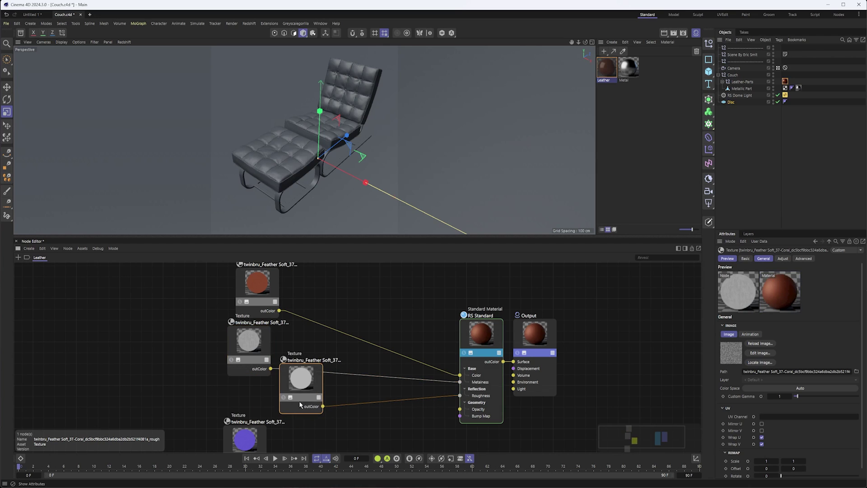
{"action": "left_click", "coordinate": [19, 258]}
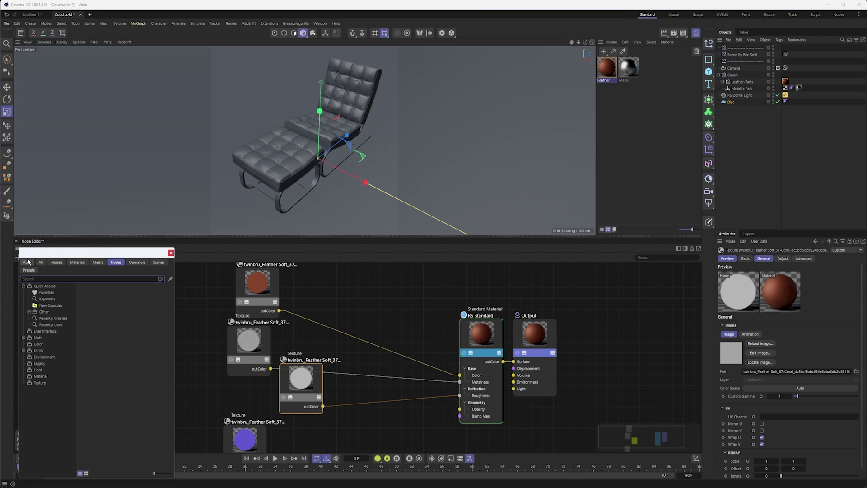
- Add a Bump Map node and feed the normal-map texture into its Input
{"action": "type", "text": "bump"}
{"action": "left_click", "coordinate": [40, 294]}
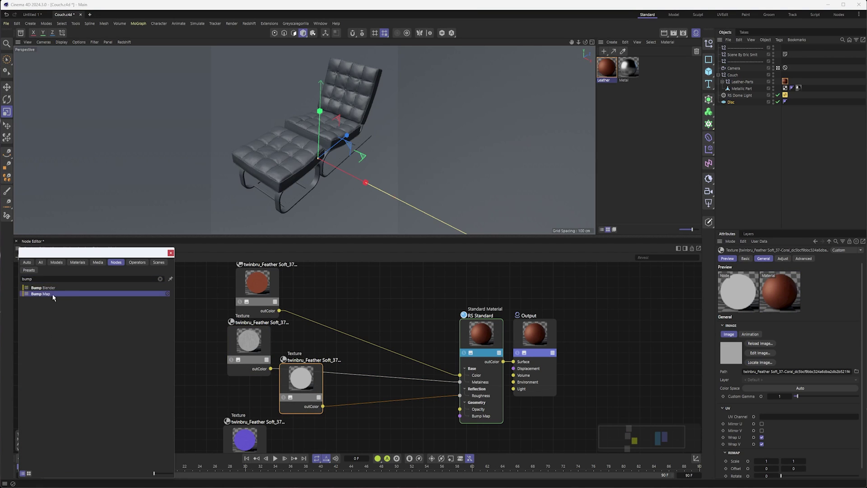
{"action": "left_click_drag", "start_coordinate": [41, 294], "coordinate": [356, 425]}
{"action": "left_click_drag", "start_coordinate": [244, 436], "coordinate": [239, 417]}
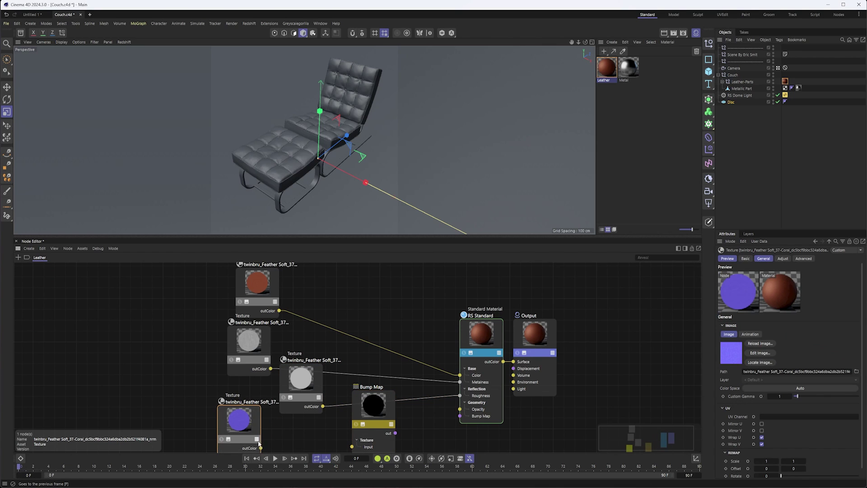
{"action": "left_click_drag", "start_coordinate": [261, 448], "coordinate": [460, 416]}
{"action": "left_click_drag", "start_coordinate": [377, 402], "coordinate": [380, 411]}
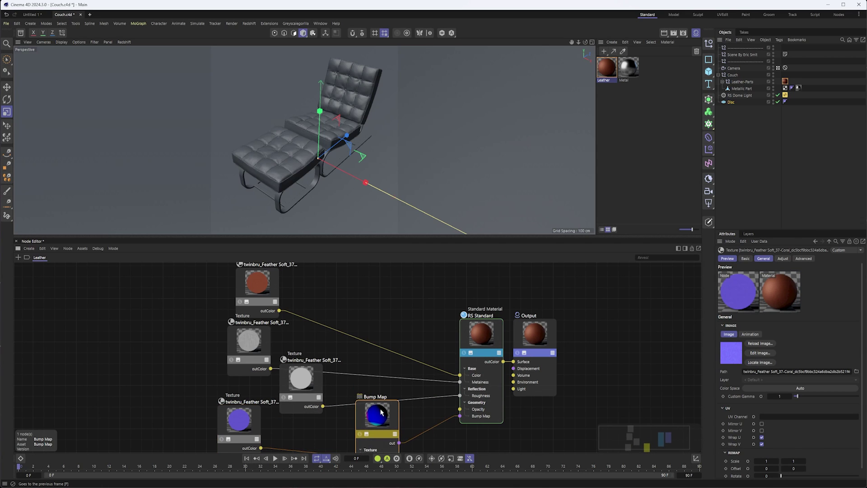
- Start the Redshift IPR live render in a slightly taller viewport
{"action": "left_click", "coordinate": [124, 42]}
{"action": "left_click", "coordinate": [135, 50]}
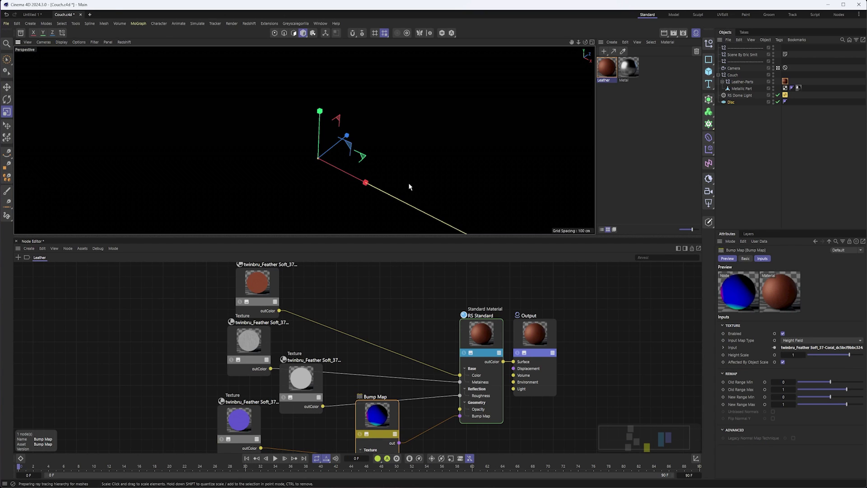
{"action": "left_click_drag", "start_coordinate": [381, 236], "coordinate": [383, 290]}
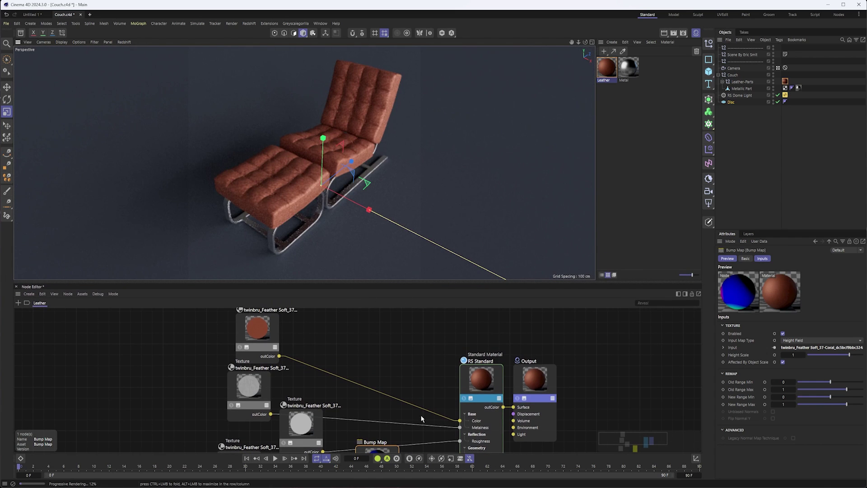
{"action": "scroll", "coordinate": [399, 389], "scroll_direction": "down", "scroll_amount": 3}
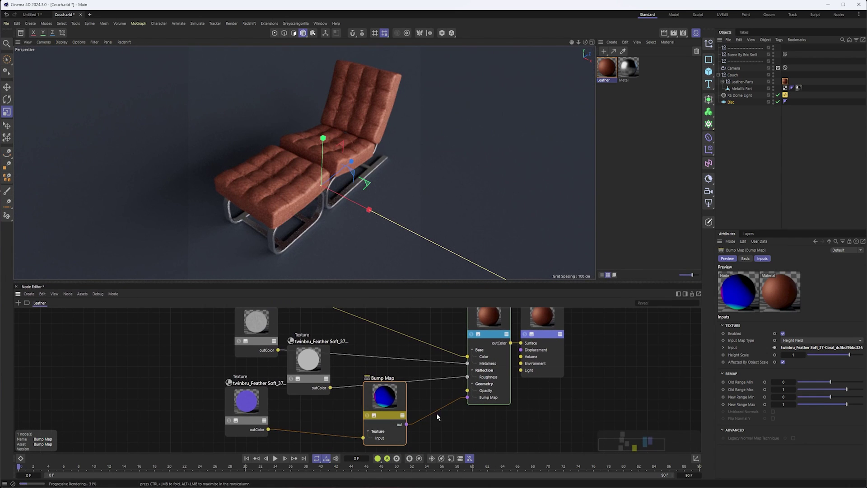
- Set the Bump Map input type to Tangent-Space Normal
{"action": "left_click", "coordinate": [792, 340]}
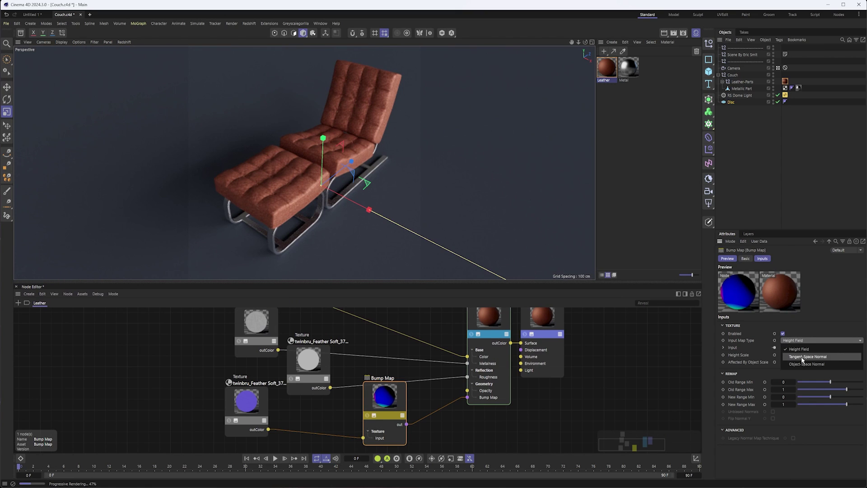
{"action": "left_click", "coordinate": [803, 357]}
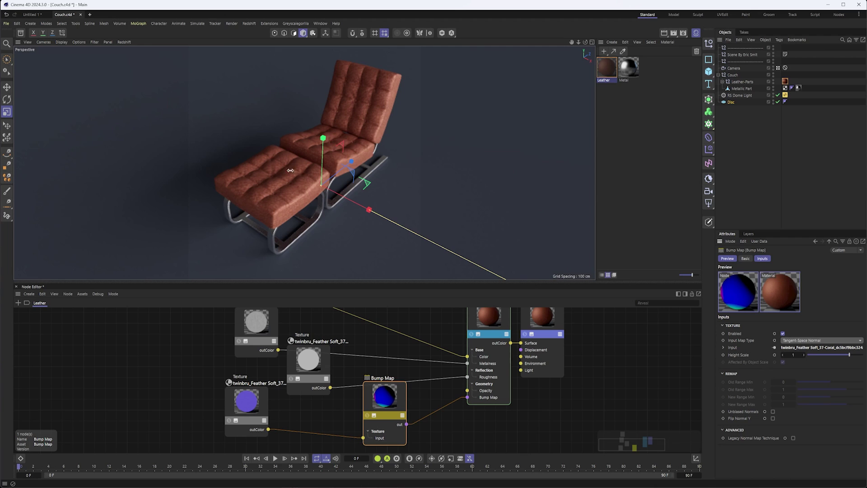
{"action": "left_click", "coordinate": [252, 404]}
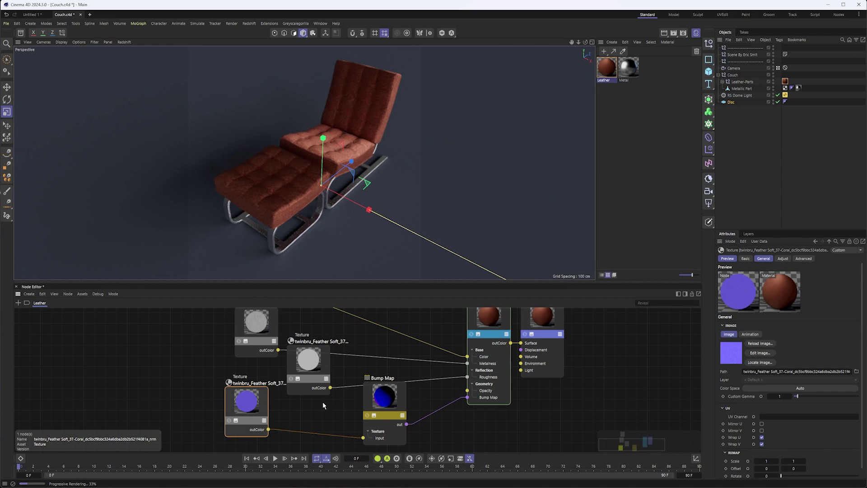
- Set the normal texture's colour space to Raw and place Output beside RS Standard
{"action": "left_click", "coordinate": [757, 386]}
{"action": "mouse_move", "coordinate": [759, 450]}
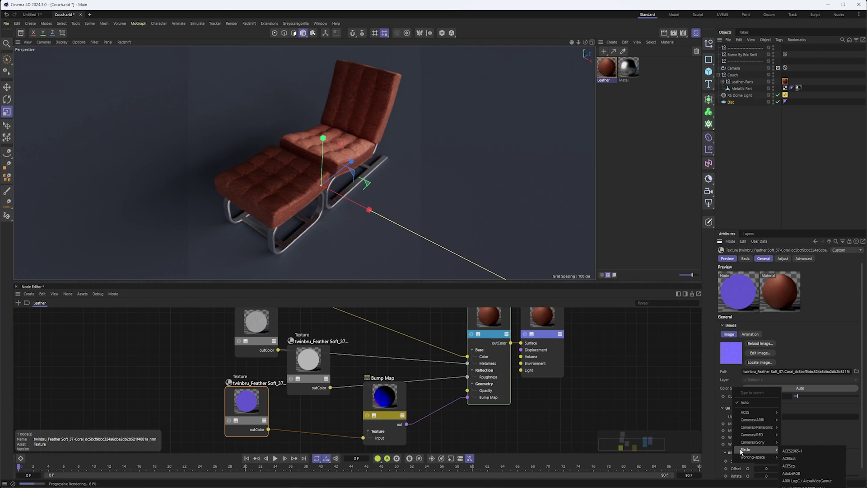
{"action": "left_click", "coordinate": [808, 486]}
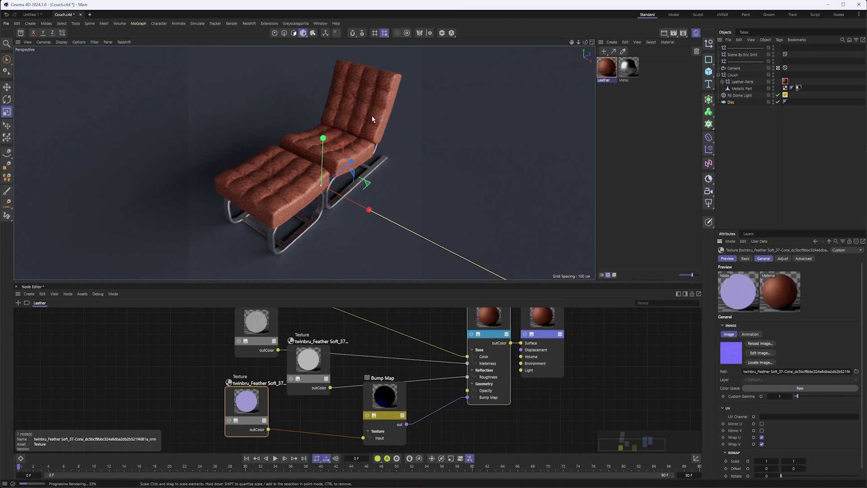
{"action": "left_click_drag", "start_coordinate": [489, 319], "coordinate": [496, 344]}
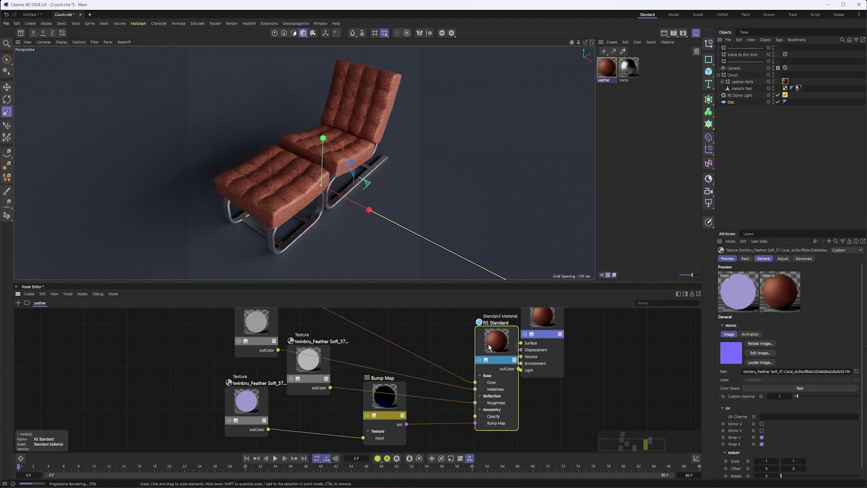
{"action": "left_click_drag", "start_coordinate": [552, 328], "coordinate": [575, 351]}
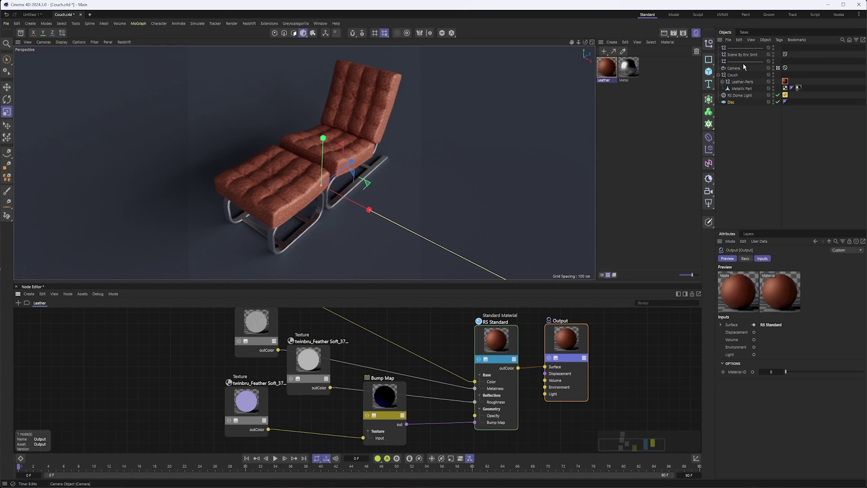
- Try Cubic projection on the Leather tag, then revert it to UVW Mapping
{"action": "left_click", "coordinate": [786, 82]}
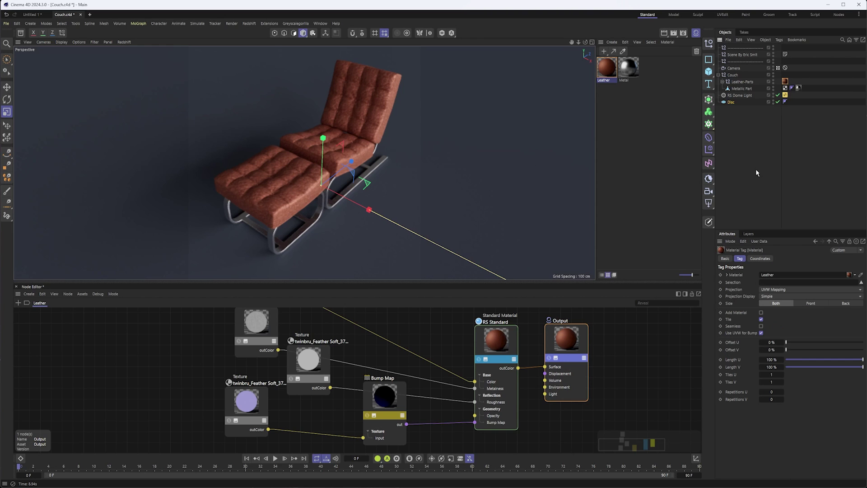
{"action": "left_click", "coordinate": [775, 290]}
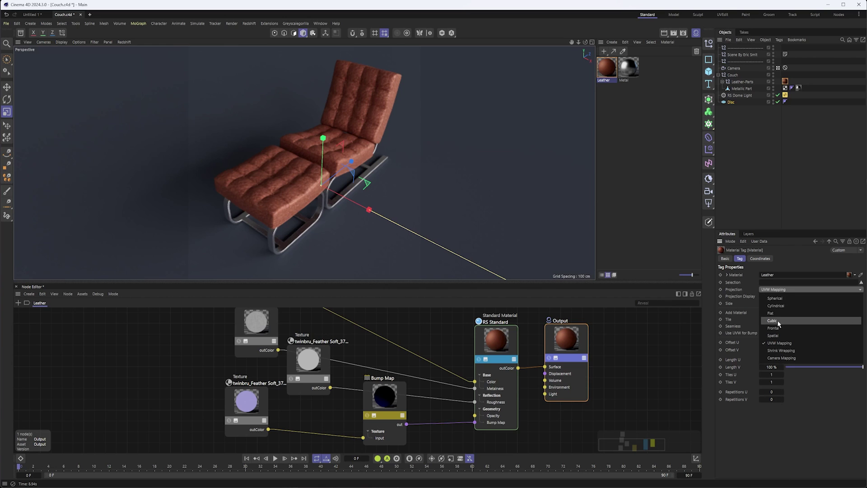
{"action": "left_click", "coordinate": [777, 320]}
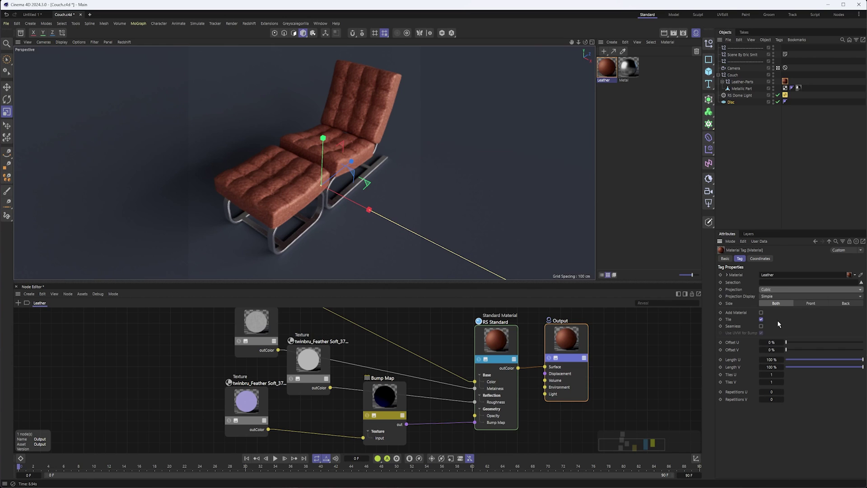
{"action": "left_click", "coordinate": [762, 259]}
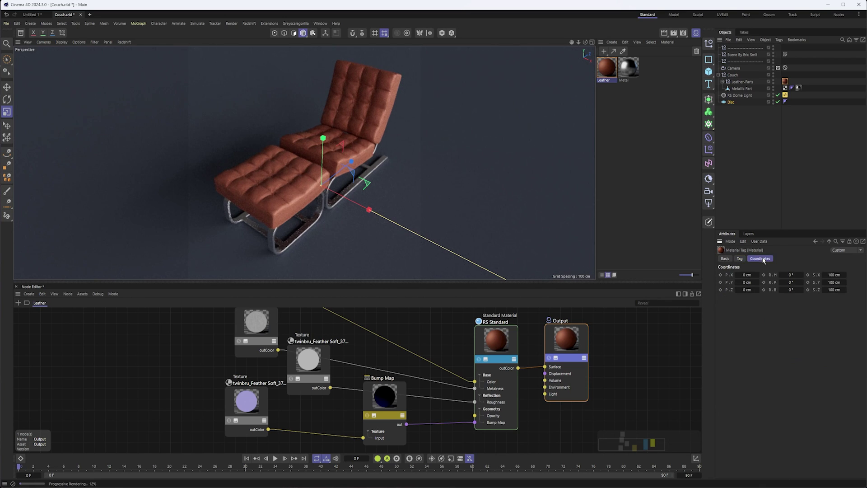
{"action": "left_click", "coordinate": [834, 276]}
{"action": "left_click", "coordinate": [740, 259]}
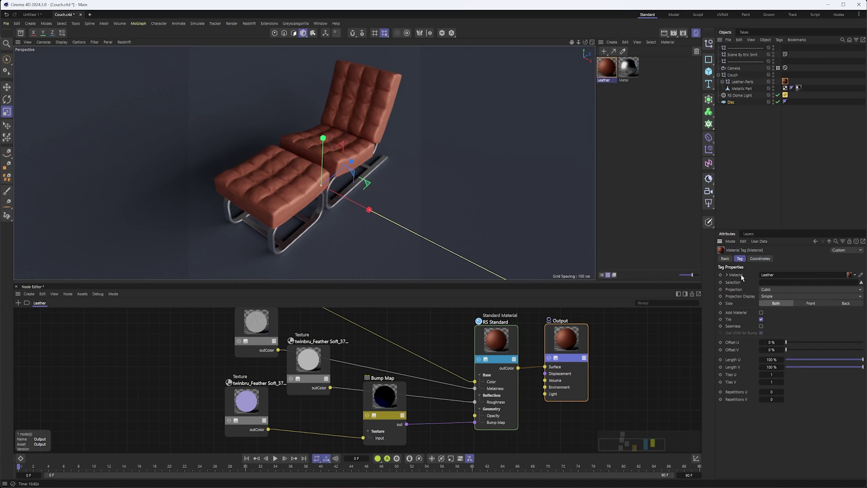
{"action": "left_click", "coordinate": [778, 290]}
{"action": "left_click", "coordinate": [790, 336]}
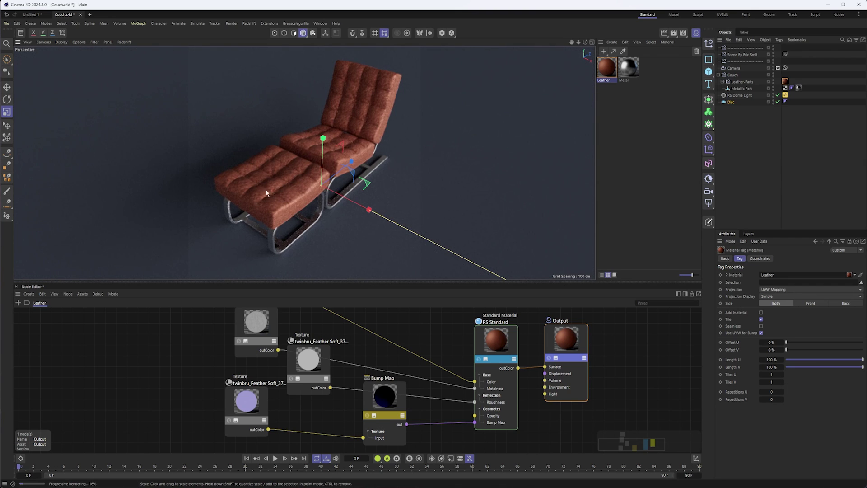
- Orbit and zoom the viewport in close on the seat's leather
{"action": "left_click_drag", "start_coordinate": [270, 139], "coordinate": [369, 193], "text": "alt"}
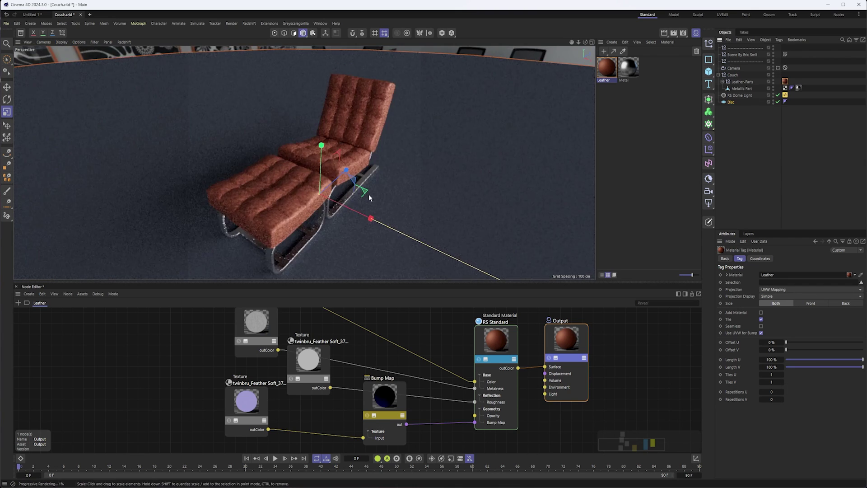
{"action": "scroll", "coordinate": [368, 194], "scroll_direction": "up", "scroll_amount": 5}
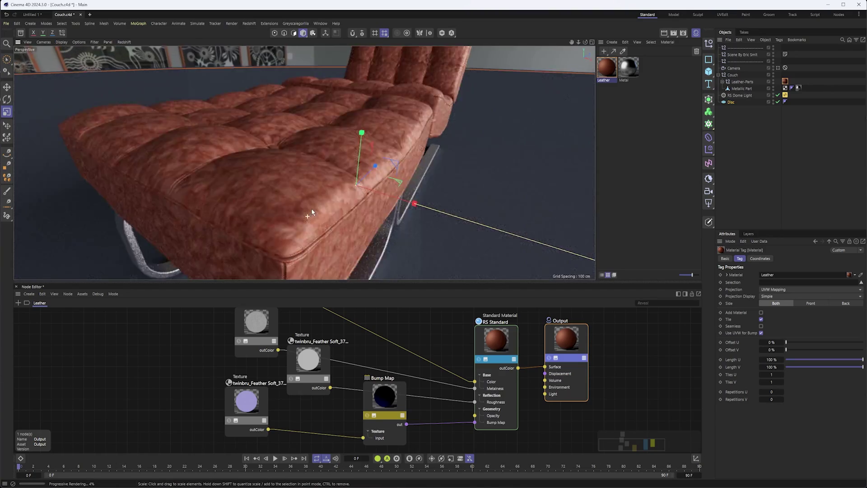
{"action": "left_click_drag", "start_coordinate": [311, 211], "coordinate": [366, 240], "text": "alt"}
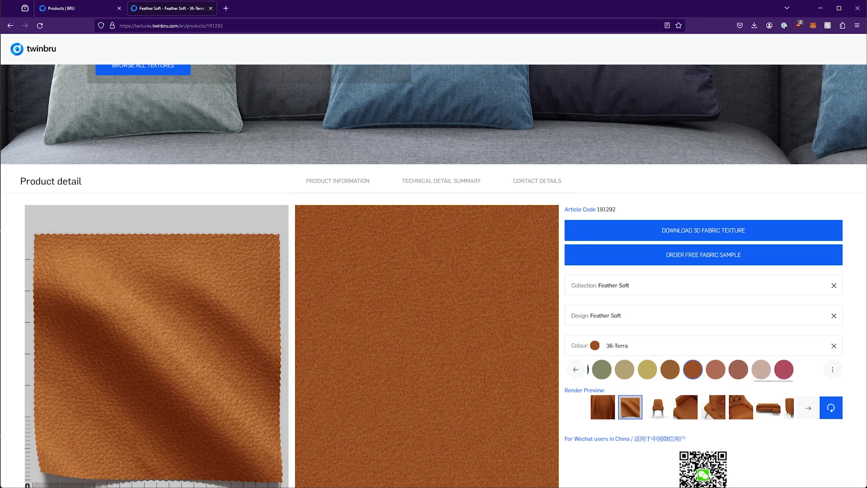
{"action": "scroll", "coordinate": [524, 258], "scroll_direction": "down", "scroll_amount": 5}
- Step through the Feather Soft 38-Terra armchair and sofa render preview thumbnails
{"action": "scroll", "coordinate": [613, 282], "scroll_direction": "up", "scroll_amount": 4}
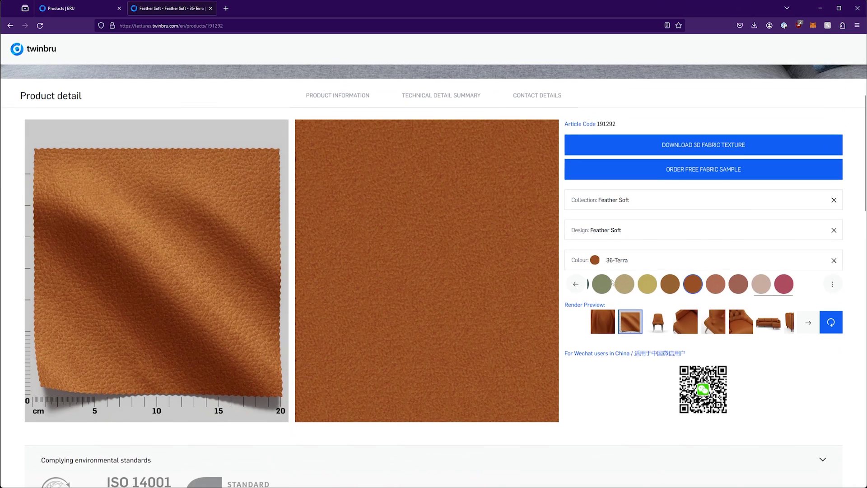
{"action": "left_click", "coordinate": [658, 322]}
{"action": "left_click", "coordinate": [678, 327]}
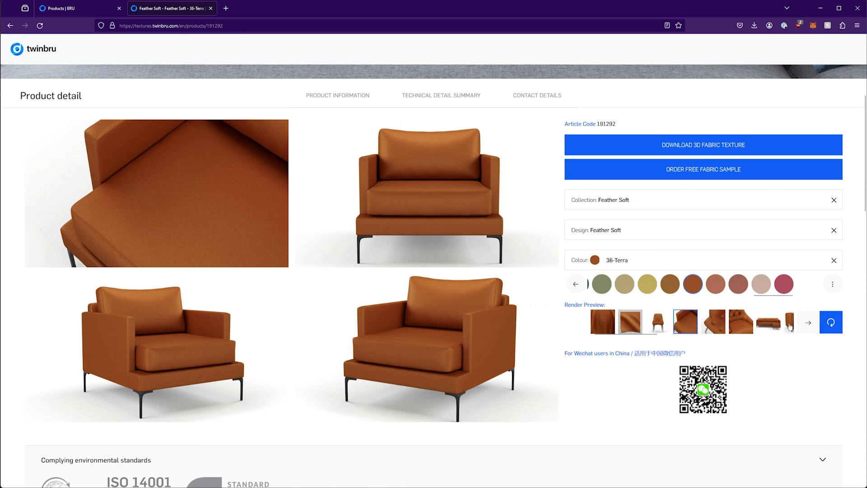
{"action": "left_click", "coordinate": [809, 322]}
{"action": "left_click", "coordinate": [768, 322]}
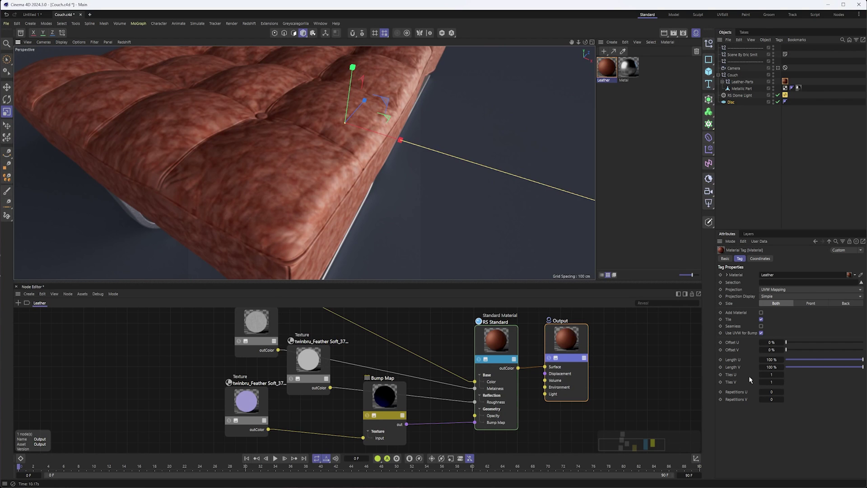
- Set the Leather tag's Tiles U and Tiles V to 13 and return to the scene camera
{"action": "left_click", "coordinate": [780, 375]}
{"action": "type", "text": "0"}
{"action": "key", "text": "Tab"}
{"action": "type", "text": "10"}
{"action": "key", "text": "Return"}
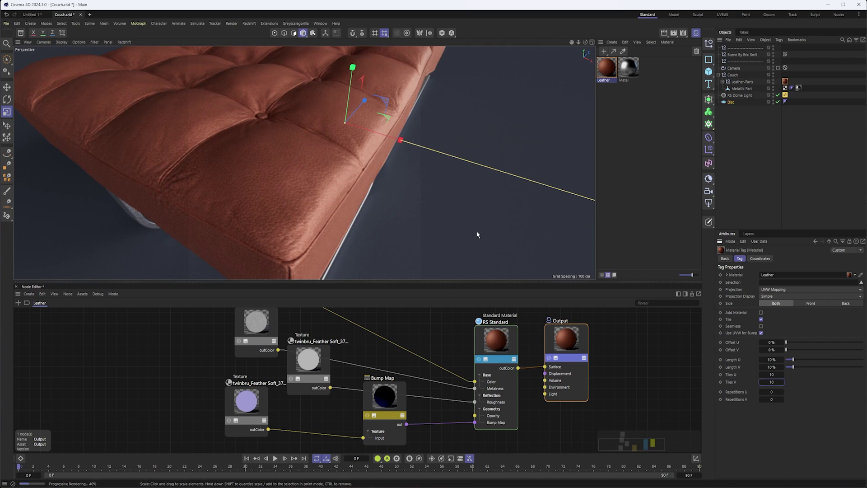
{"action": "left_click_drag", "start_coordinate": [772, 375], "coordinate": [775, 375]}
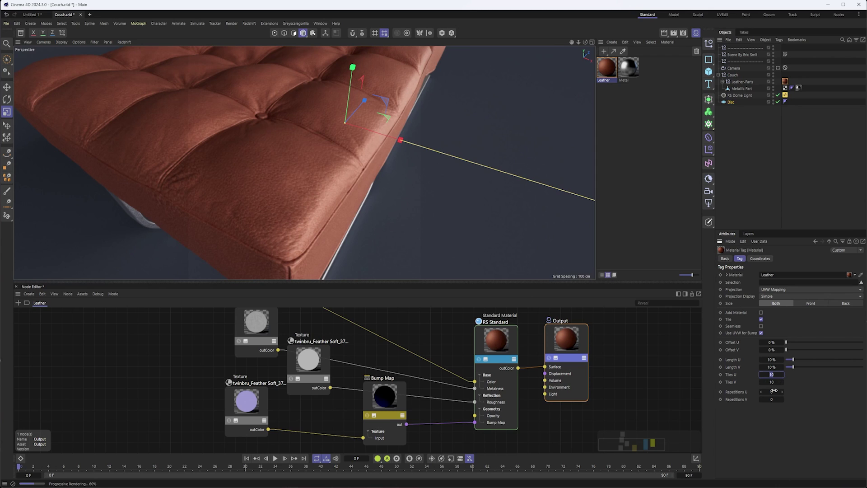
{"action": "left_click", "coordinate": [771, 381]}
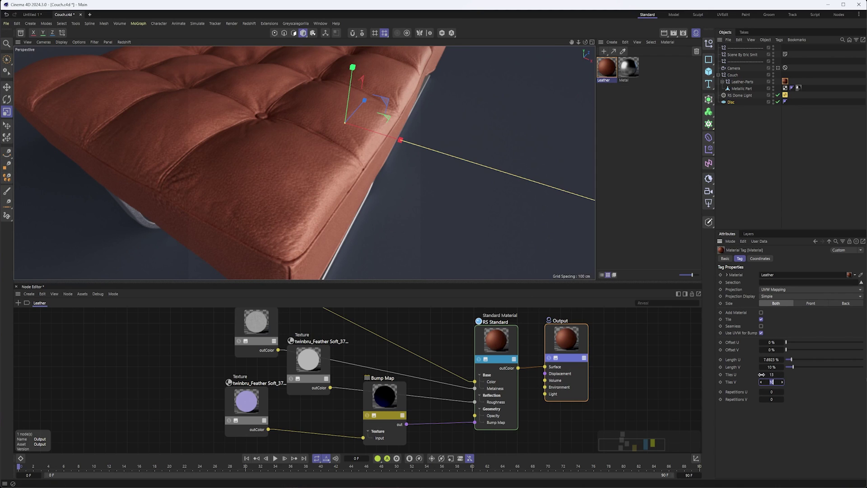
{"action": "type", "text": "13"}
{"action": "key", "text": "Return"}
{"action": "left_click", "coordinate": [761, 260]}
{"action": "left_click", "coordinate": [778, 69]}
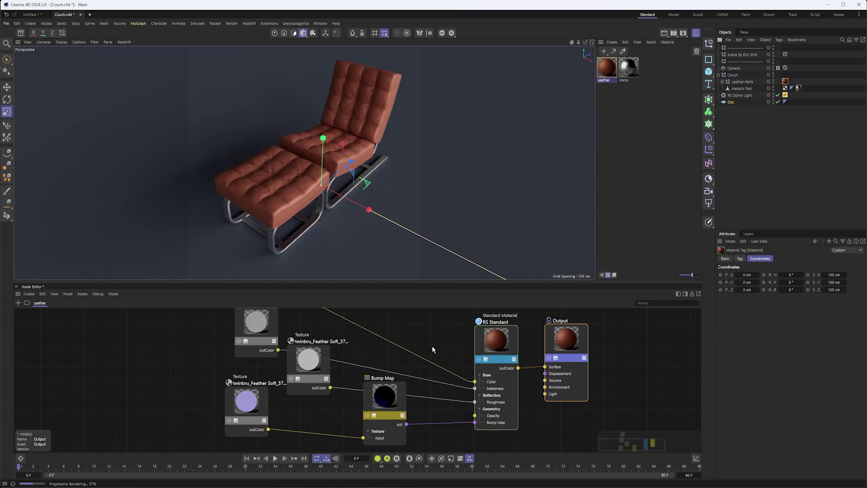
- Move the two lower Texture nodes down to free space in the graph
{"action": "scroll", "coordinate": [379, 379], "scroll_direction": "down", "scroll_amount": 5}
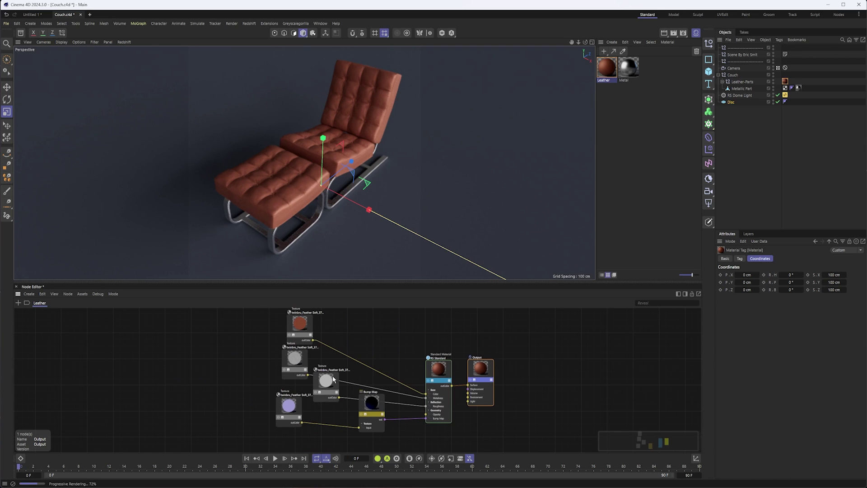
{"action": "scroll", "coordinate": [350, 339], "scroll_direction": "up", "scroll_amount": 2}
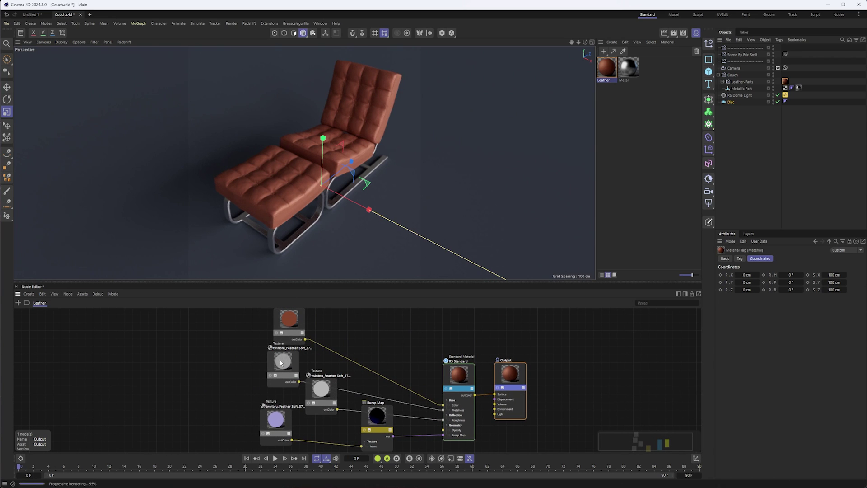
{"action": "left_click_drag", "start_coordinate": [322, 388], "coordinate": [327, 401]}
{"action": "left_click_drag", "start_coordinate": [277, 419], "coordinate": [279, 433]}
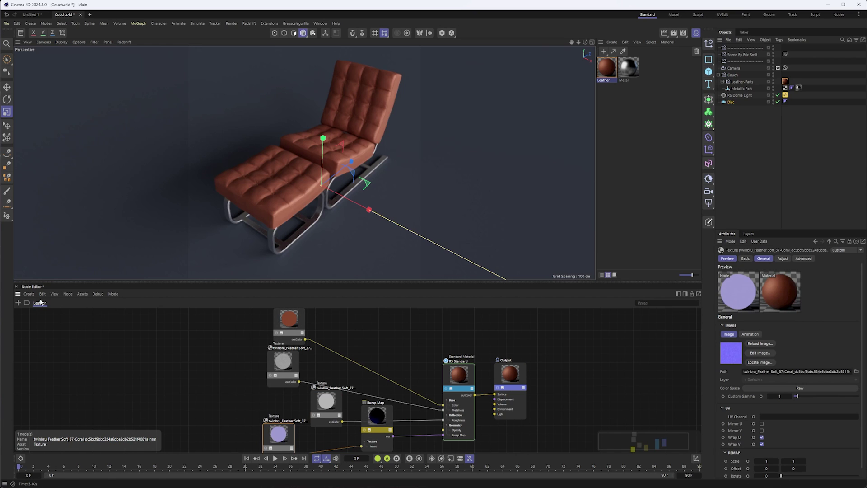
- Search the node list for "color corr"
{"action": "left_click", "coordinate": [19, 303]}
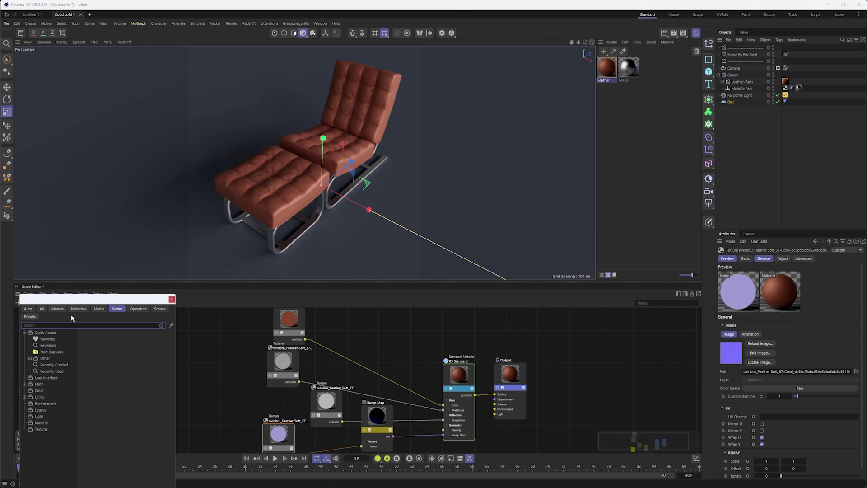
{"action": "type", "text": "color c"}
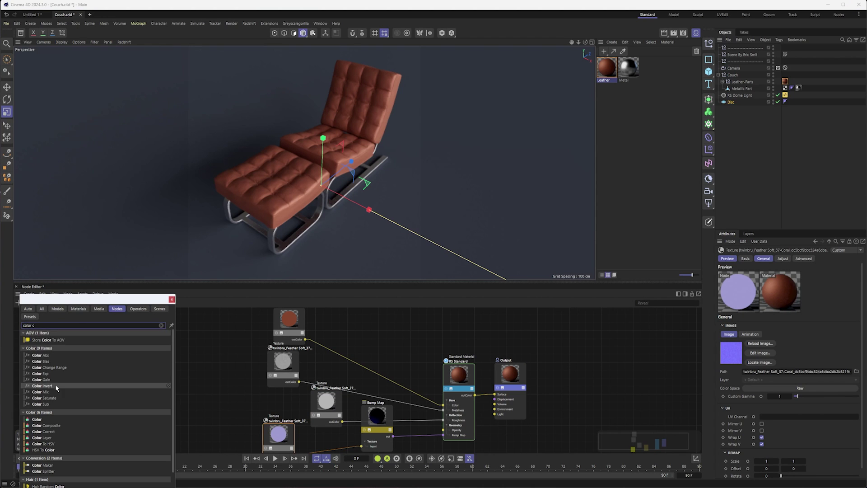
{"action": "type", "text": "orr"}
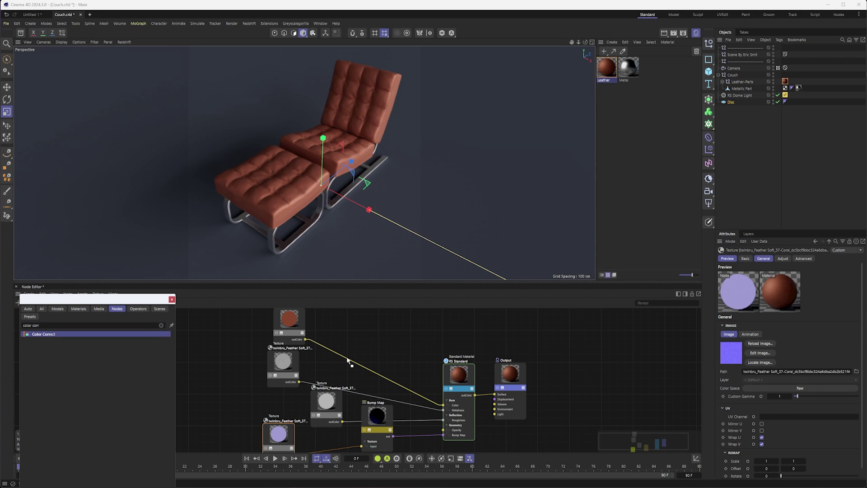
- Insert Color Correct on RS Standard's colour with Hue Shift 77.04 and Contrast 0.039
{"action": "left_click_drag", "start_coordinate": [348, 360], "coordinate": [349, 360]}
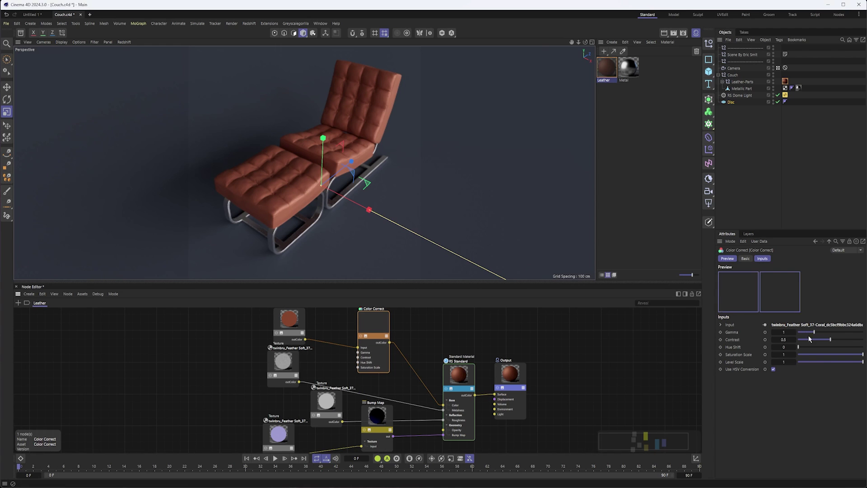
{"action": "left_click_drag", "start_coordinate": [798, 347], "coordinate": [808, 347]}
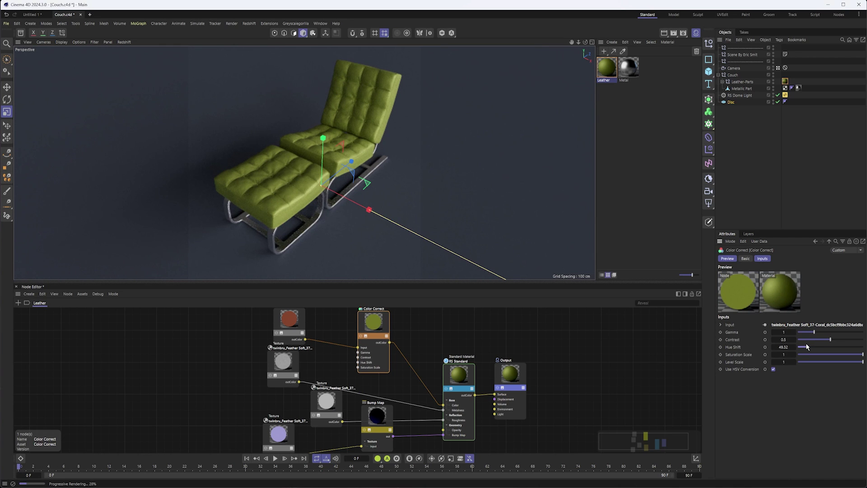
{"action": "left_click_drag", "start_coordinate": [806, 347], "coordinate": [812, 348]}
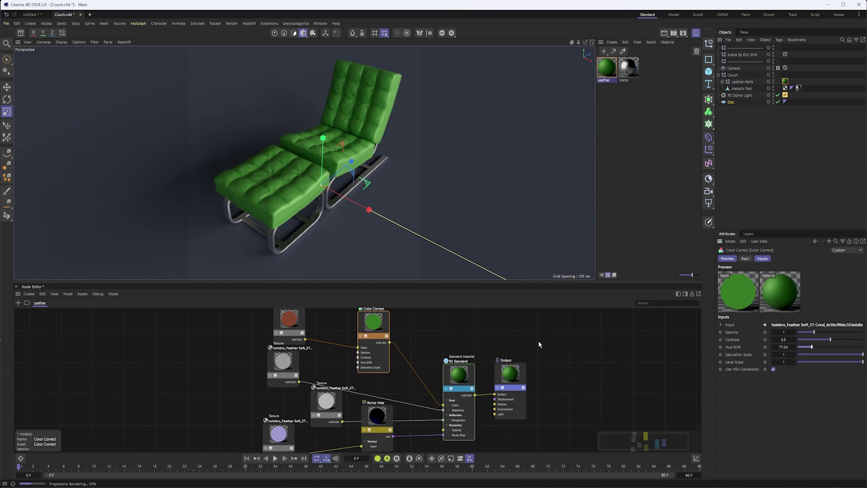
{"action": "left_click", "coordinate": [841, 340]}
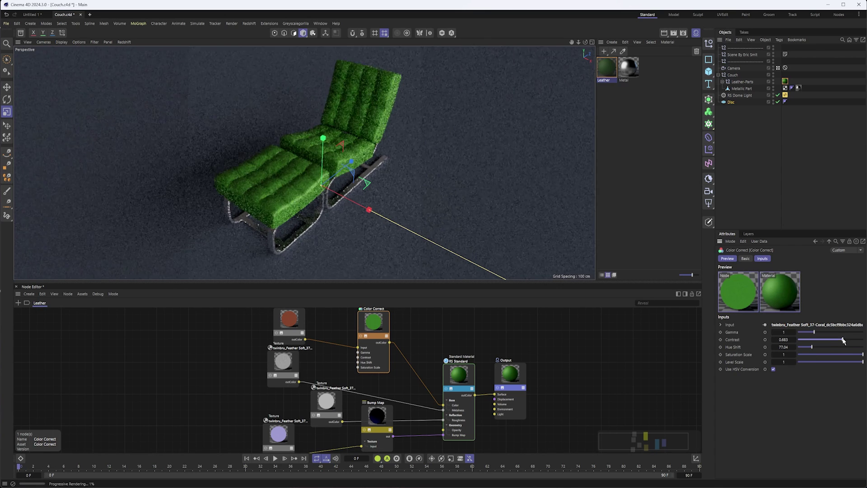
{"action": "left_click", "coordinate": [801, 340]}
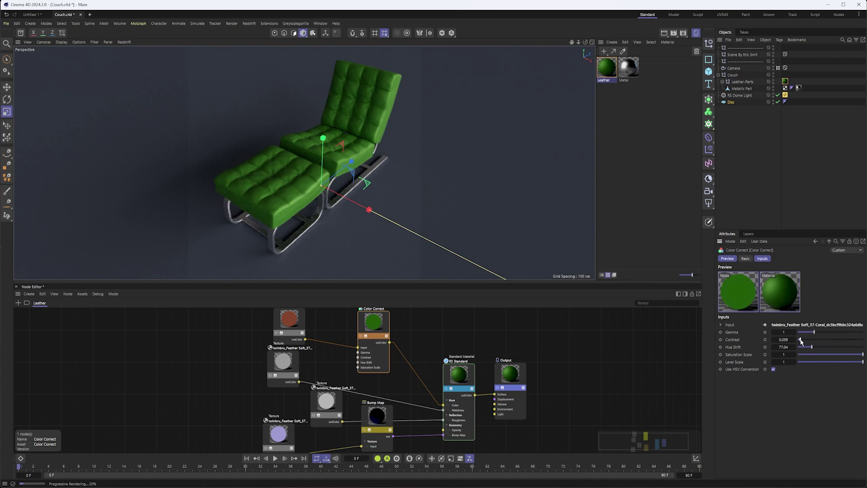